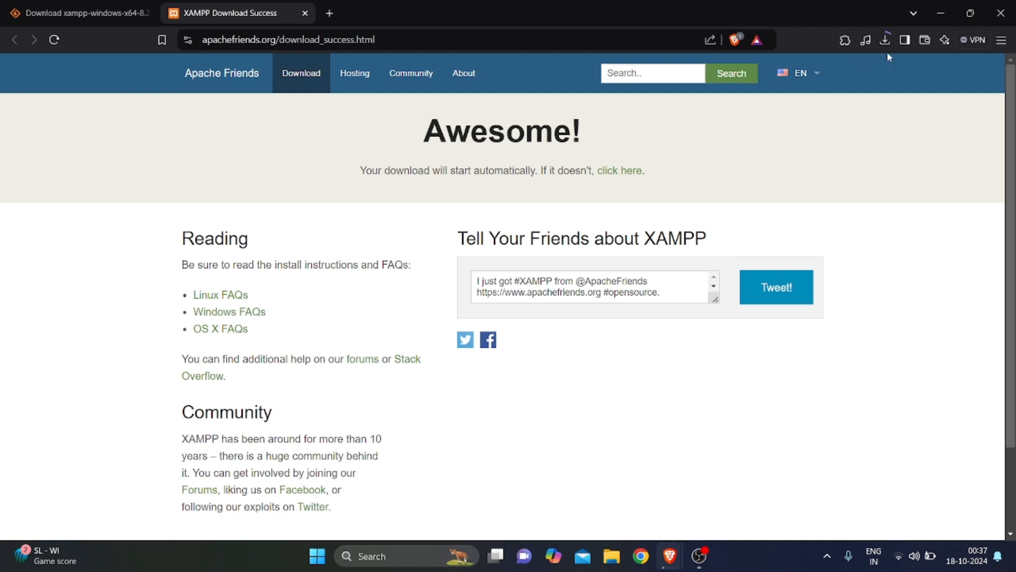
Open Brave's download history to check the XAMPP installer's progress
left_click(884, 43)
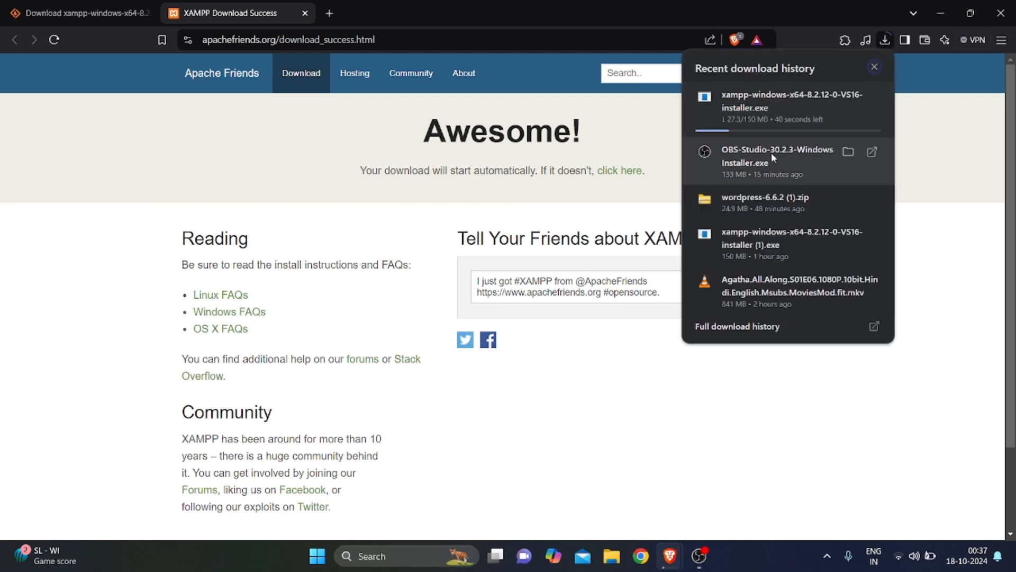
Close Brave's download history panel while the XAMPP installer finishes
left_click(981, 137)
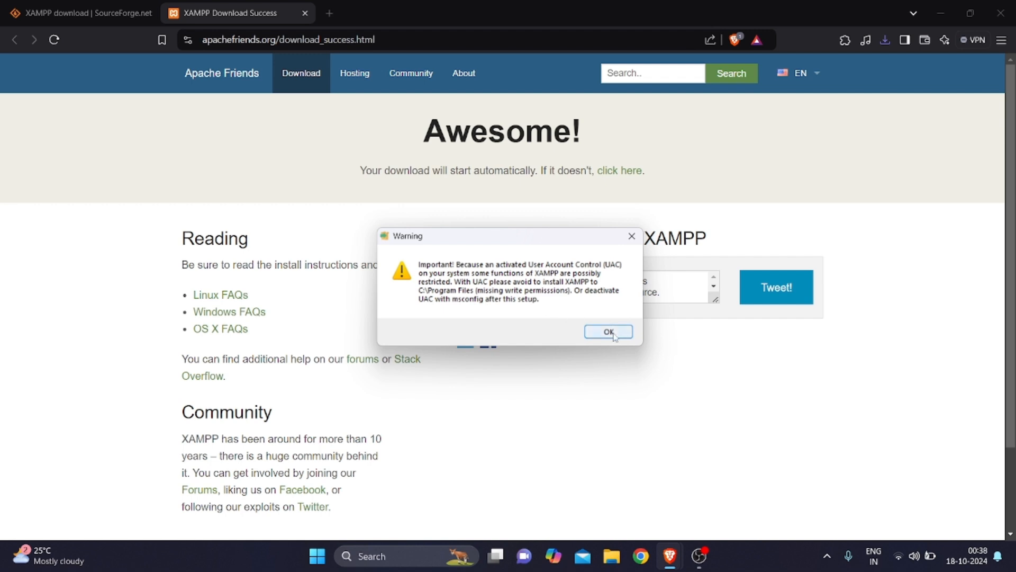
Dismiss the UAC warning and keep the default XAMPP components
left_click(614, 332)
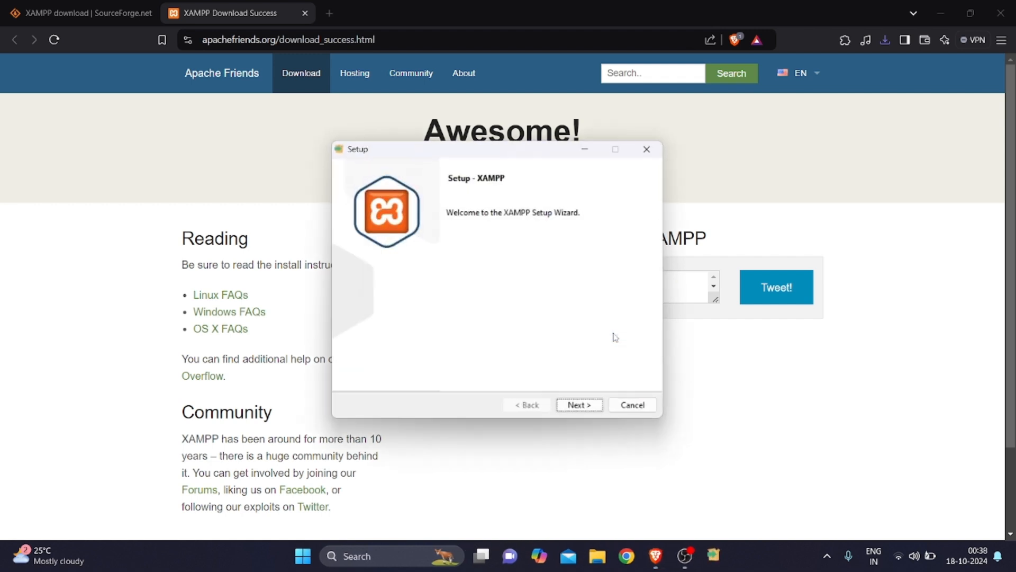
left_click(579, 408)
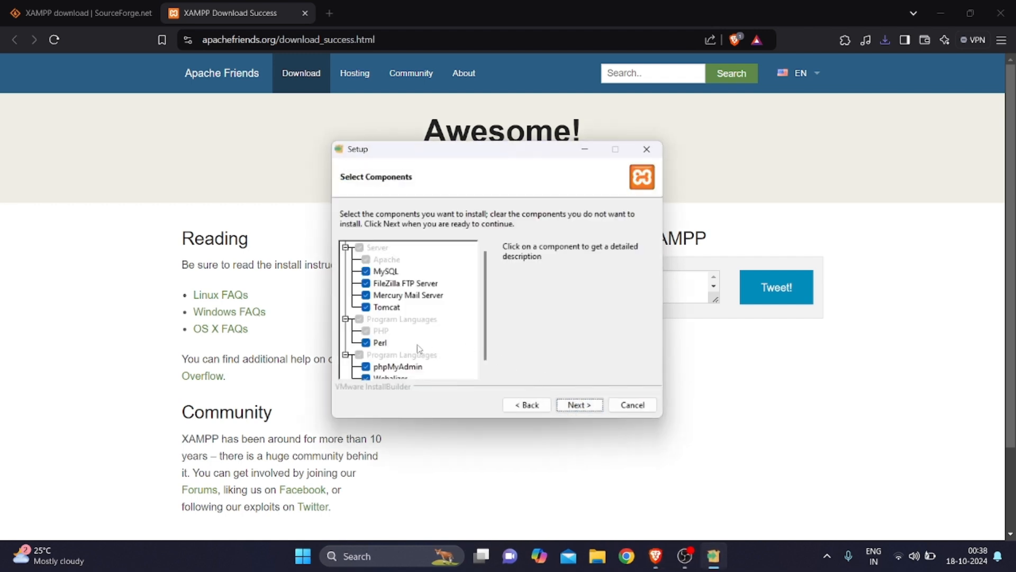
left_click(579, 408)
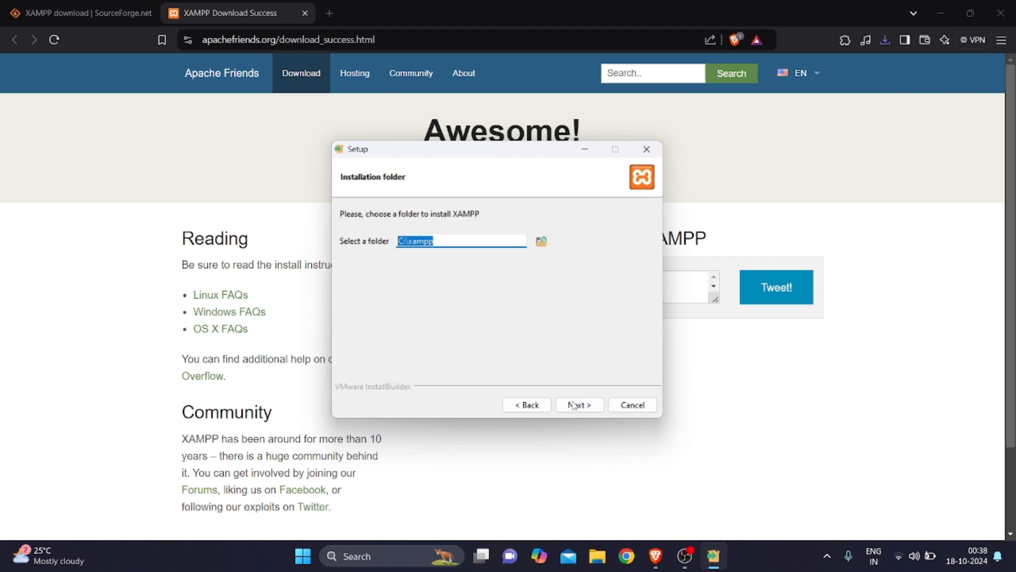
Set New Volume (F:) as the installation folder and try to continue
left_click(541, 242)
scroll(472, 293, "down", 5)
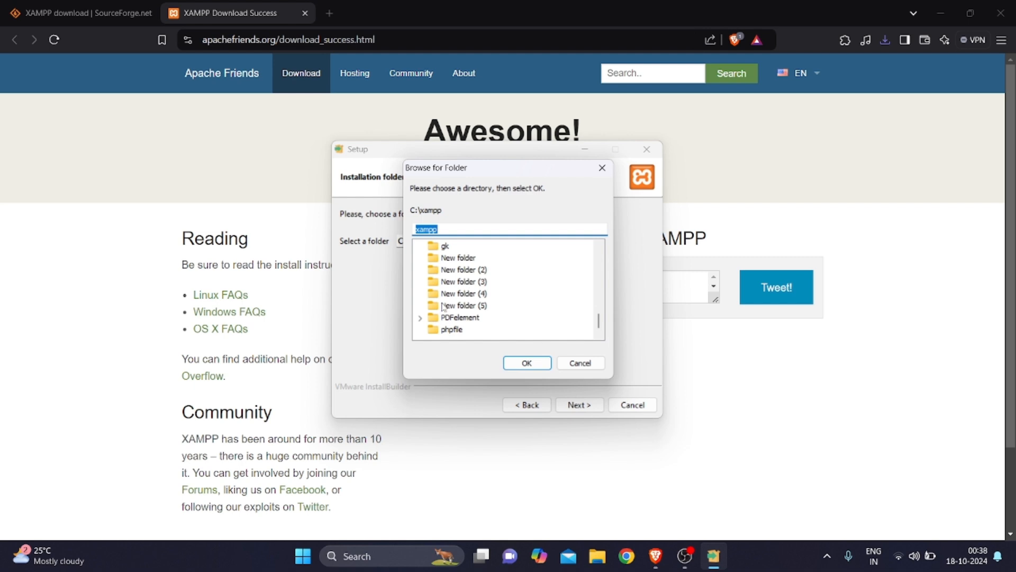
scroll(458, 310, "up", 2)
left_click(492, 284)
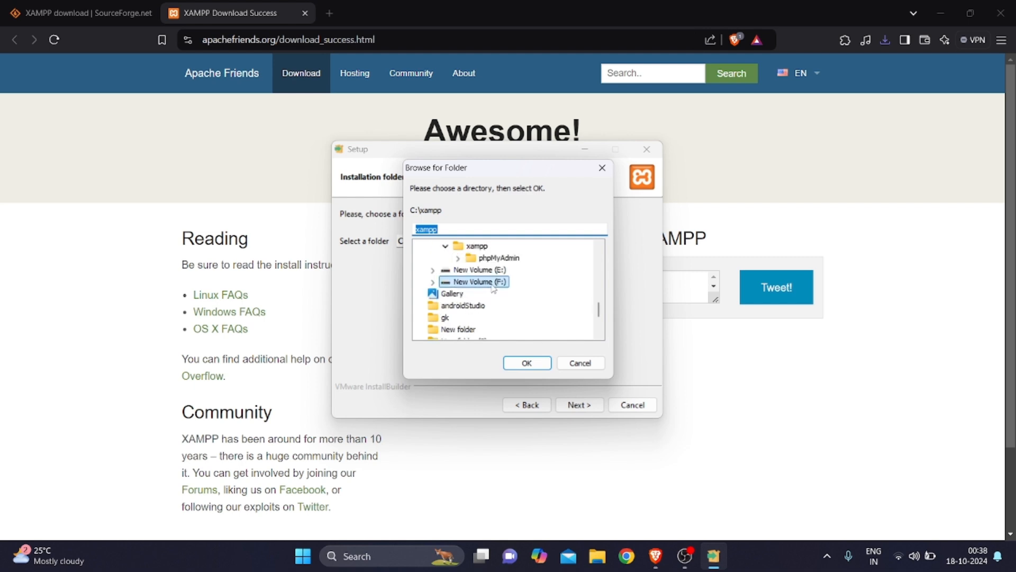
left_click(526, 363)
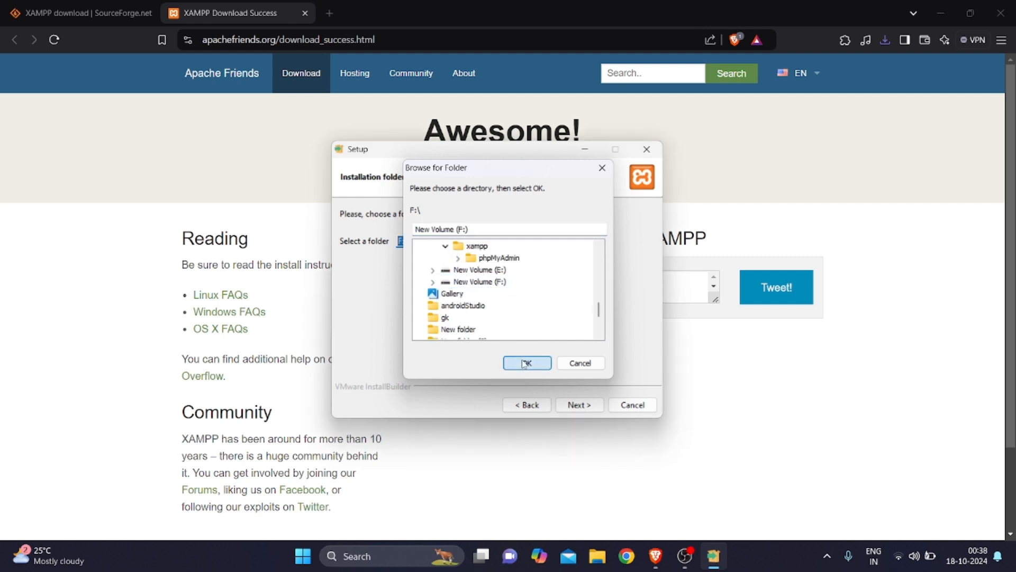
left_click(579, 405)
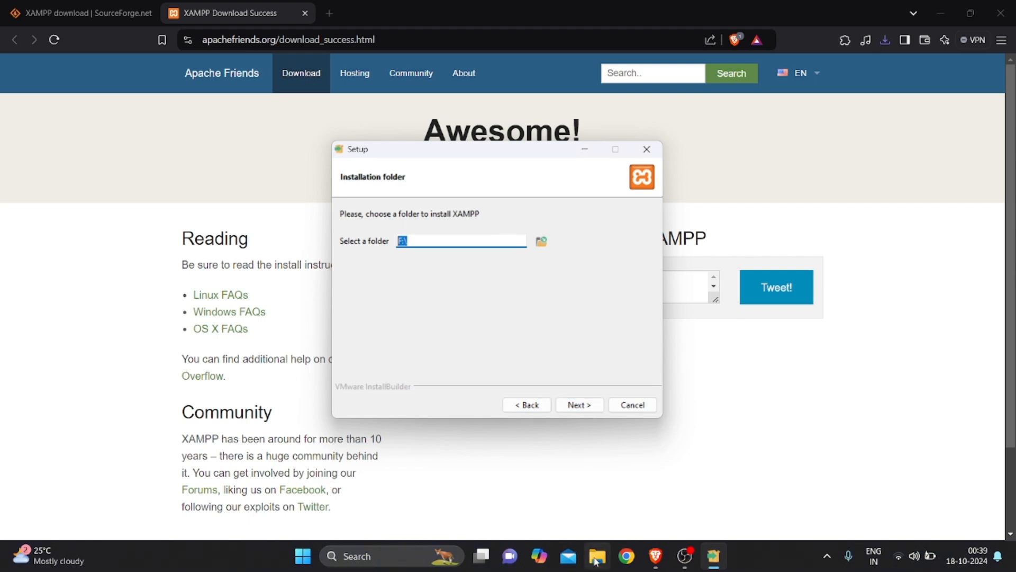
left_click(597, 555)
Create a folder named 'xamppp' on New Volume (F:), then return to XAMPP Setup
left_click(515, 139)
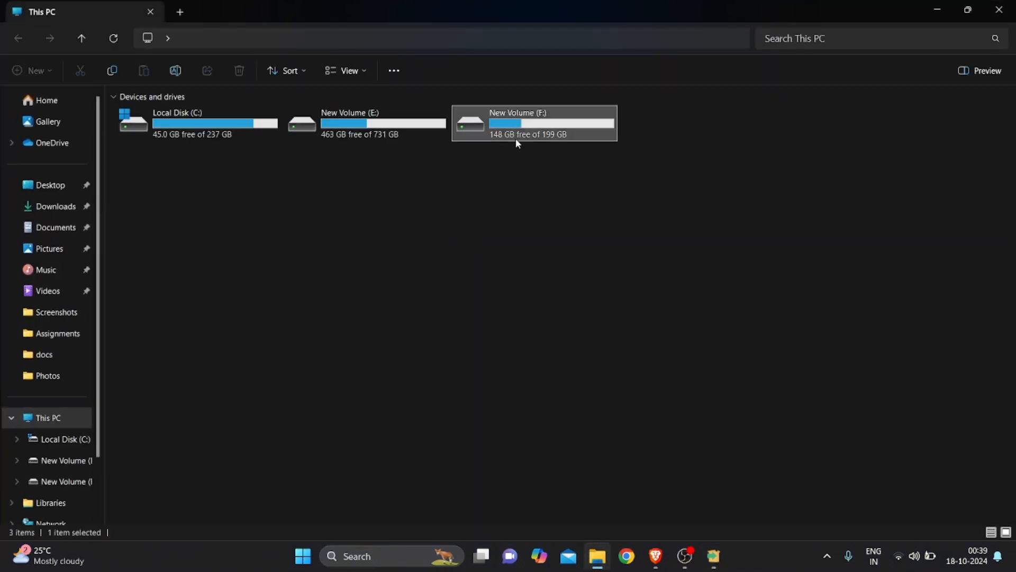
double_click(518, 141)
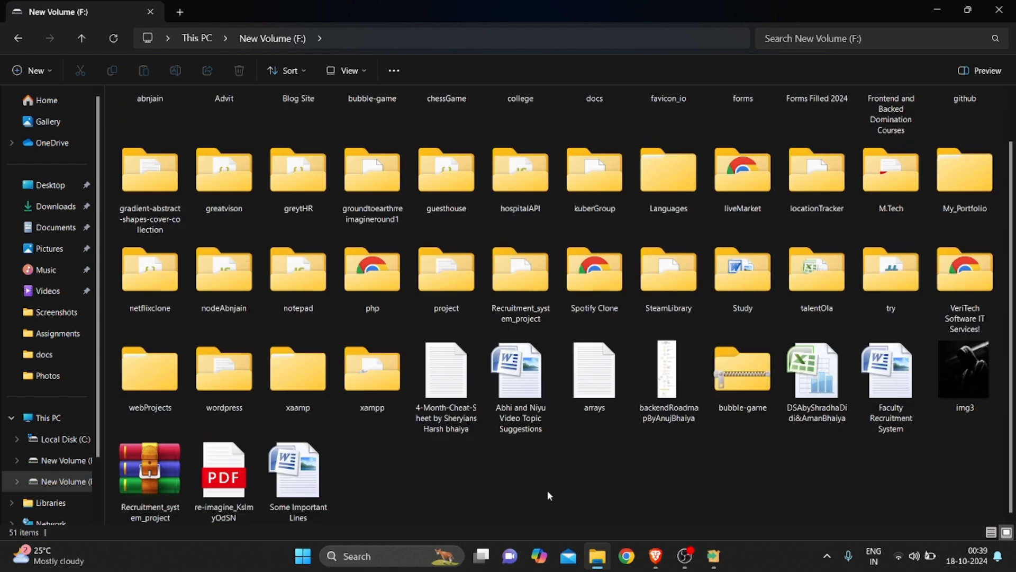
right_click(553, 498)
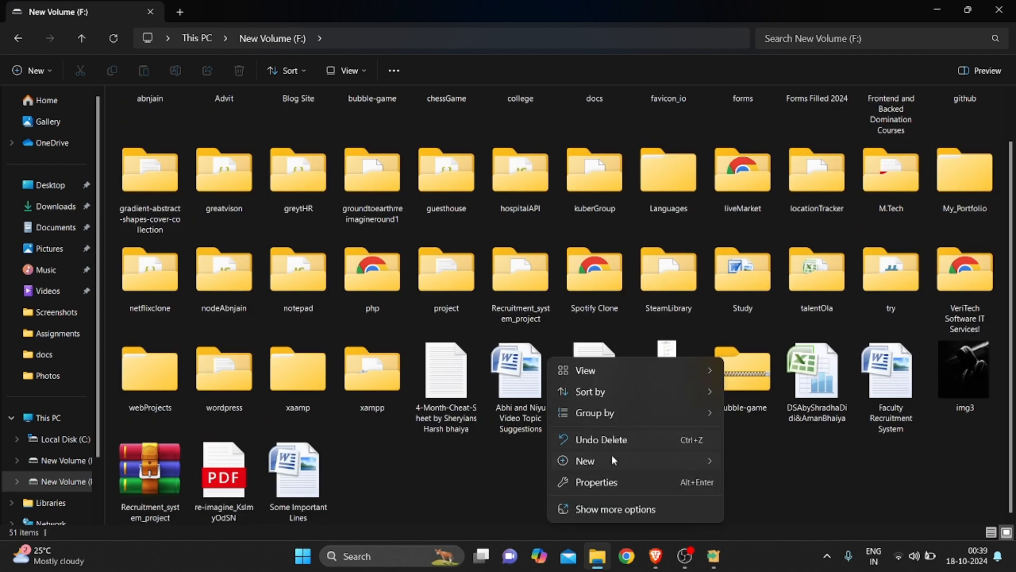
mouse_move(612, 460)
left_click(770, 272)
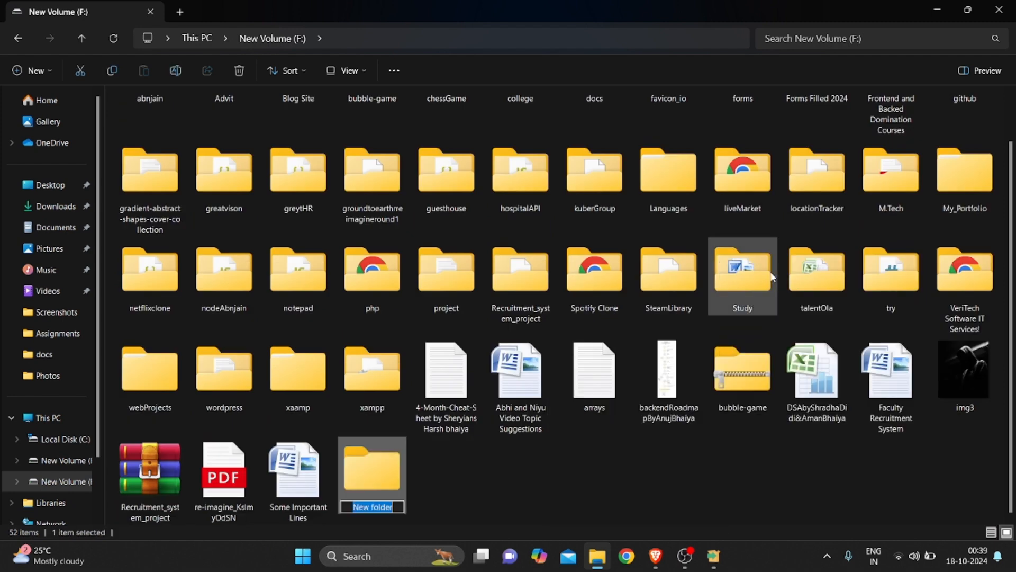
type("xa")
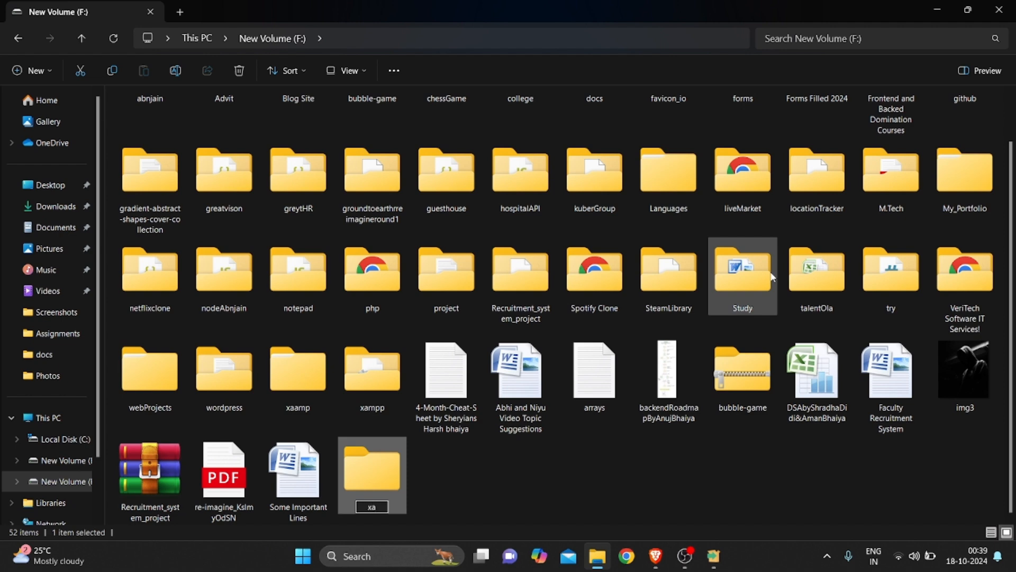
type("mppp")
key("Return")
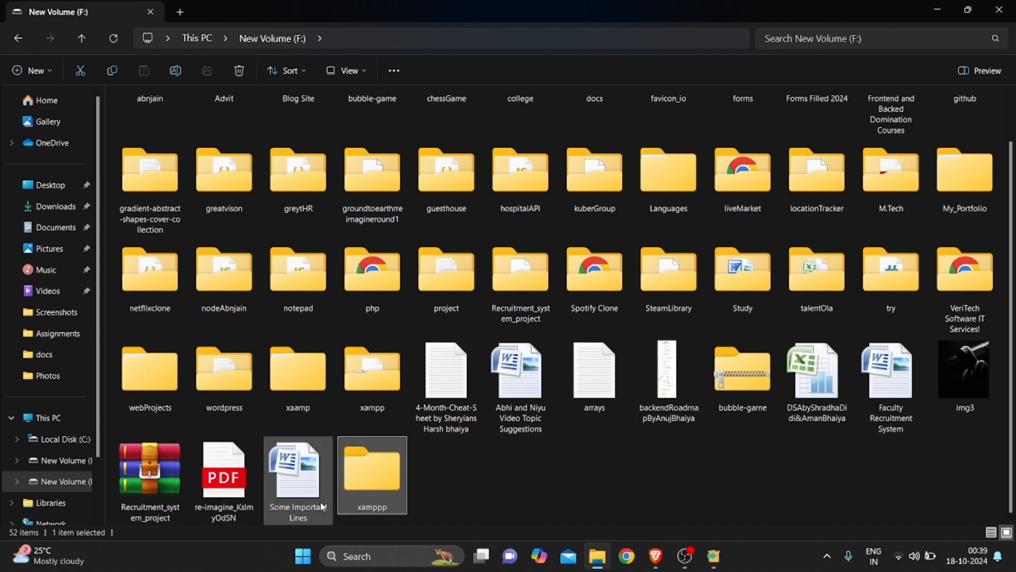
left_click(516, 499)
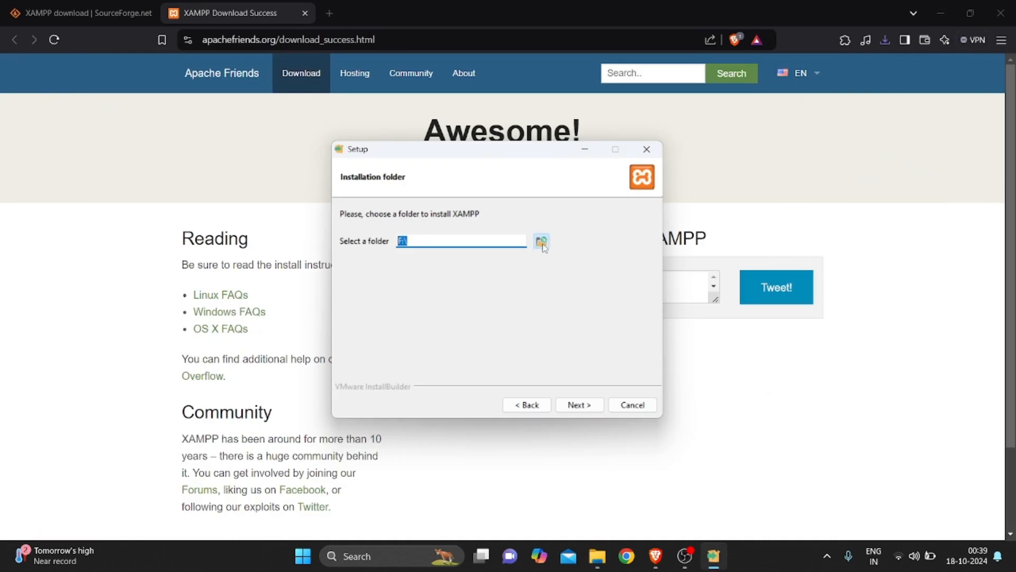
Choose F:\xamppp as the install folder, keep English, and start installing
left_click(541, 241)
scroll(533, 270, "down", 10)
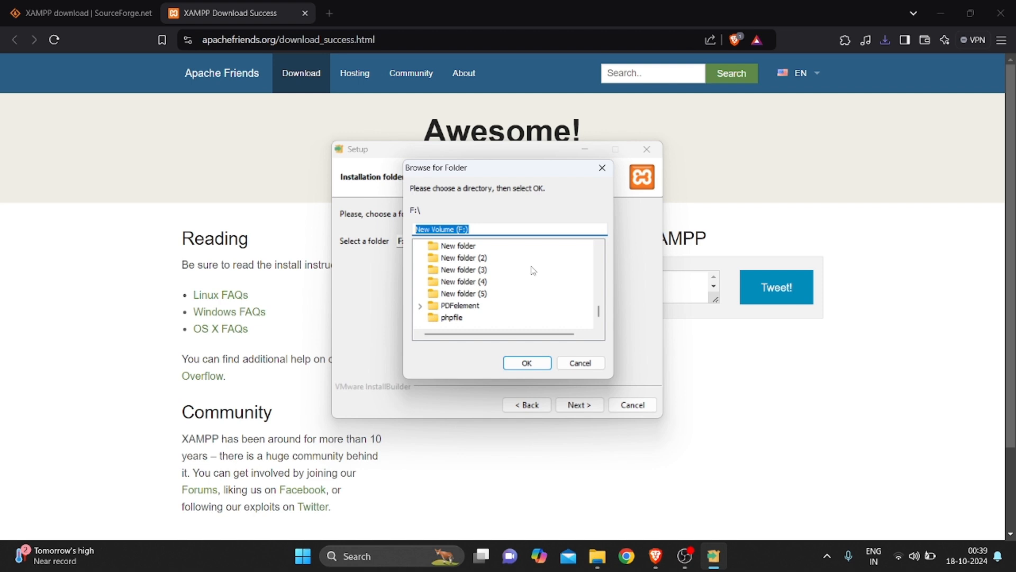
left_click(477, 270)
left_click(527, 363)
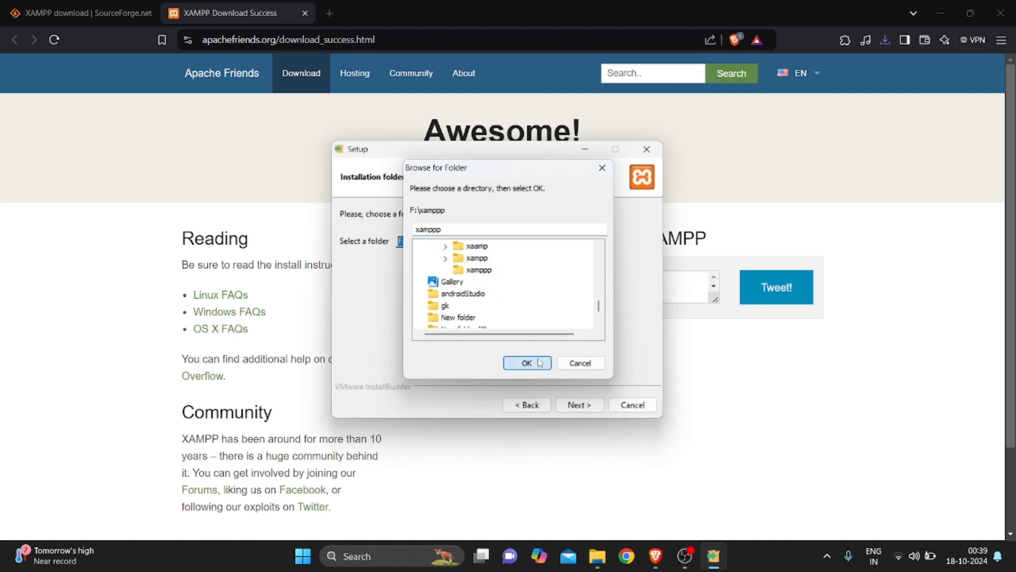
left_click(575, 406)
left_click(575, 407)
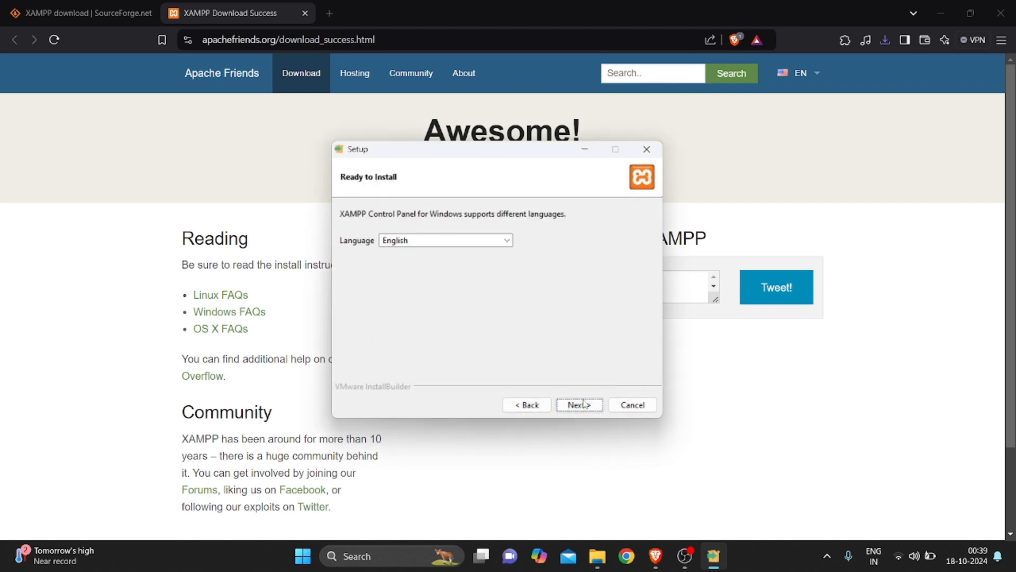
left_click(576, 405)
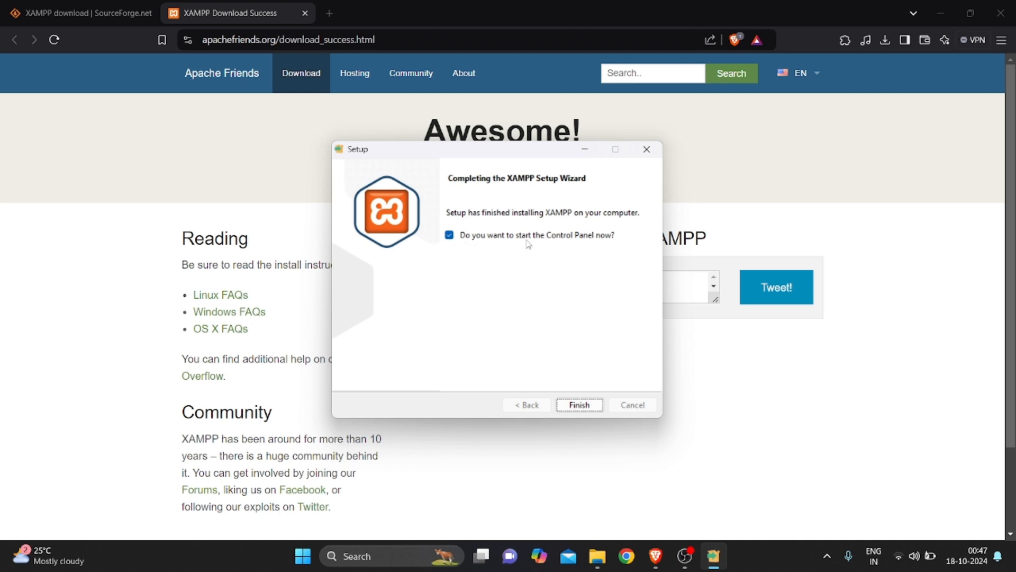
Finish setup, start Apache and MySQL, and allow Apache through the firewall
left_click(582, 407)
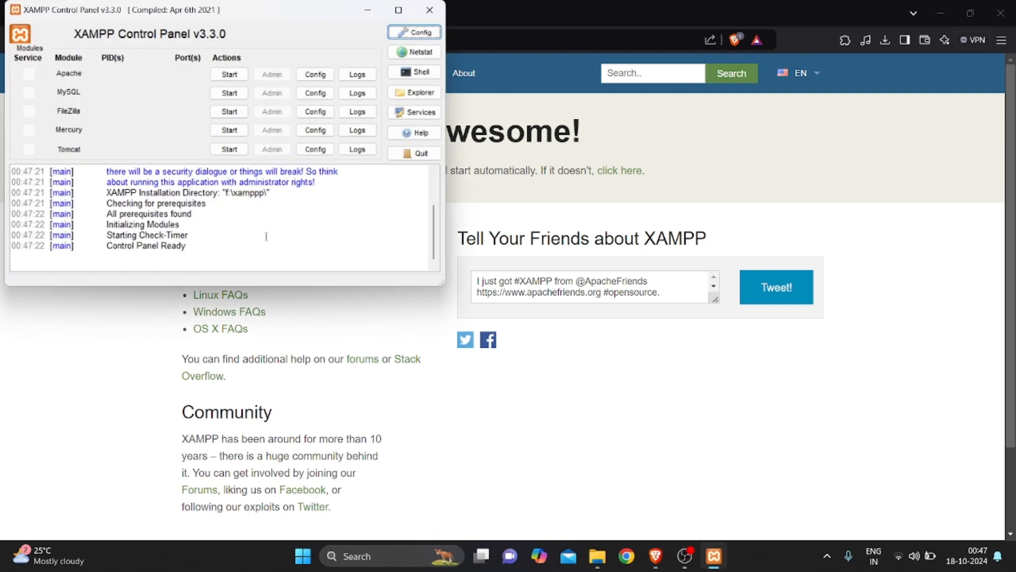
left_click(227, 75)
left_click(229, 92)
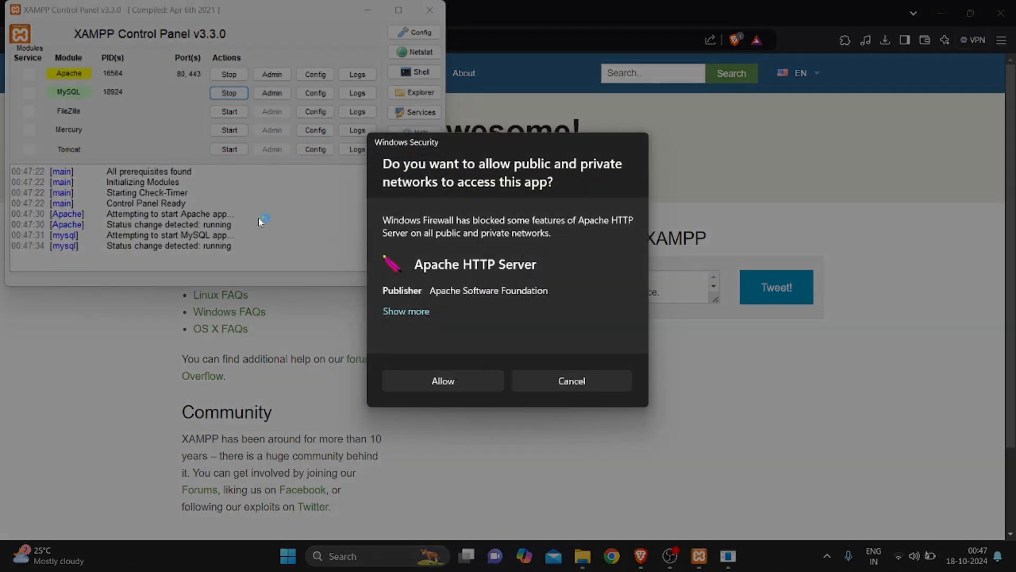
left_click(453, 382)
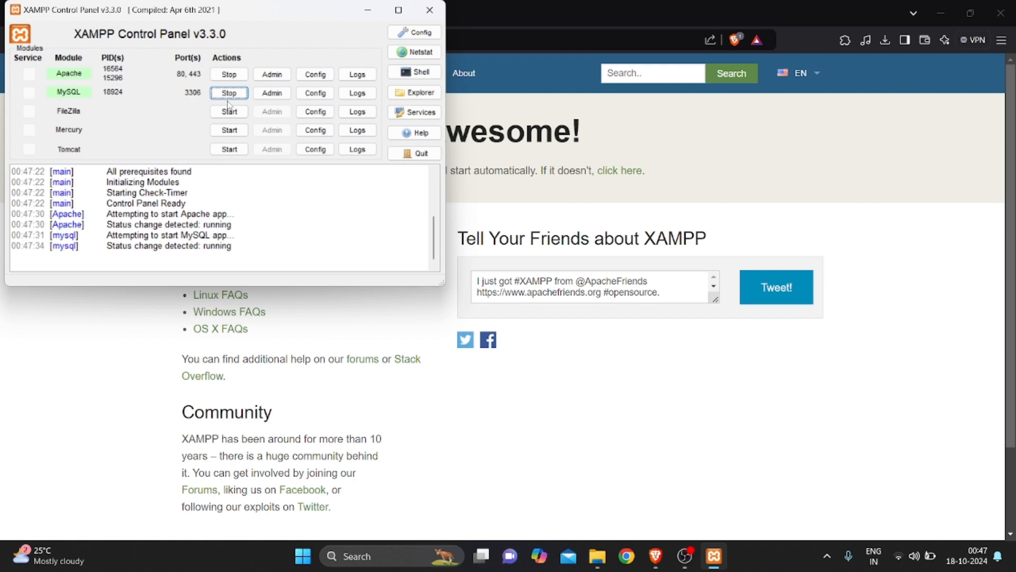
Search for the WordPress download in a new Brave tab
left_click(367, 11)
left_click(330, 14)
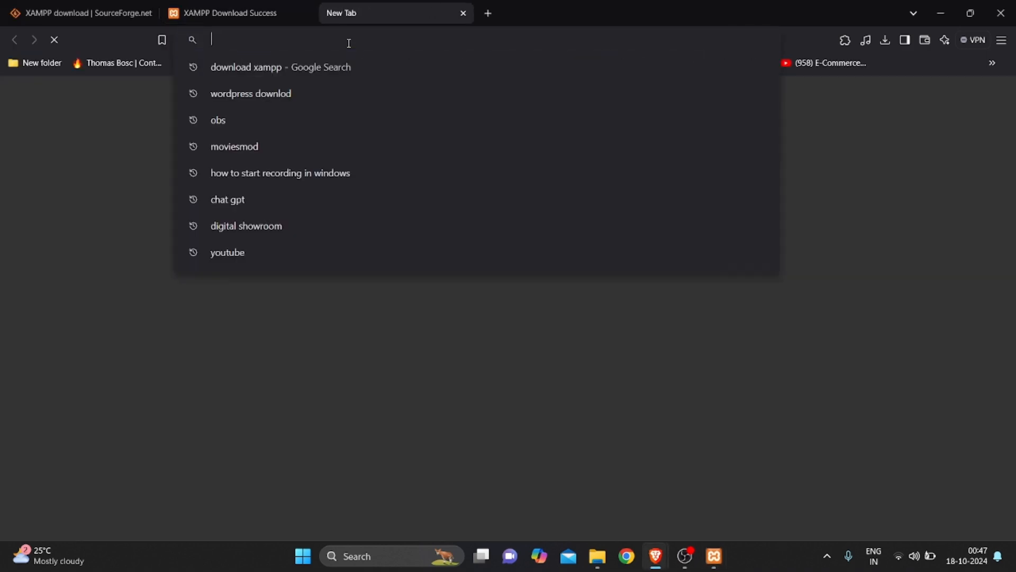
type("wordpre")
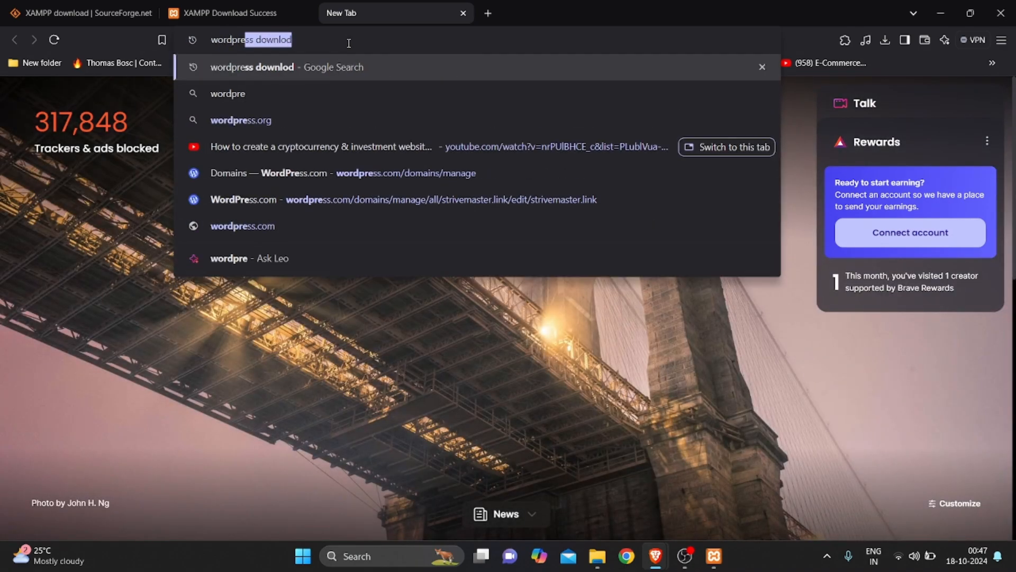
key("Return")
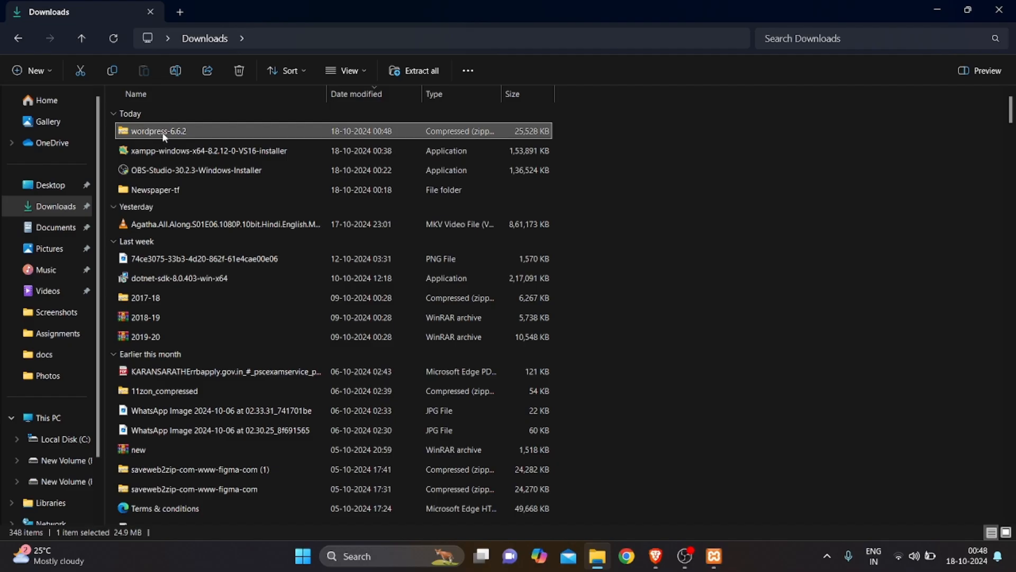
Extract the WordPress archive in place in the Downloads folder
right_click(162, 131)
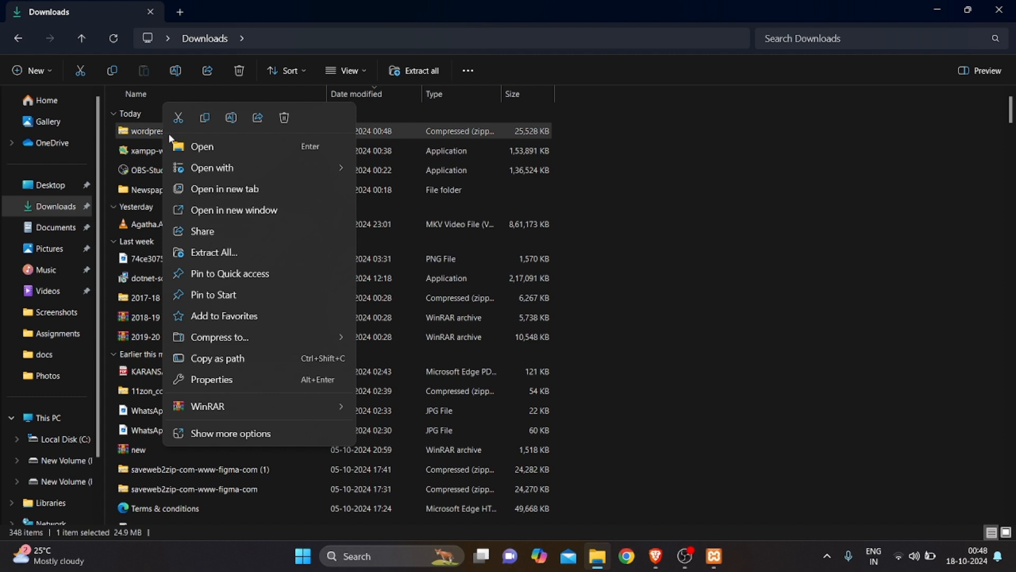
mouse_move(272, 409)
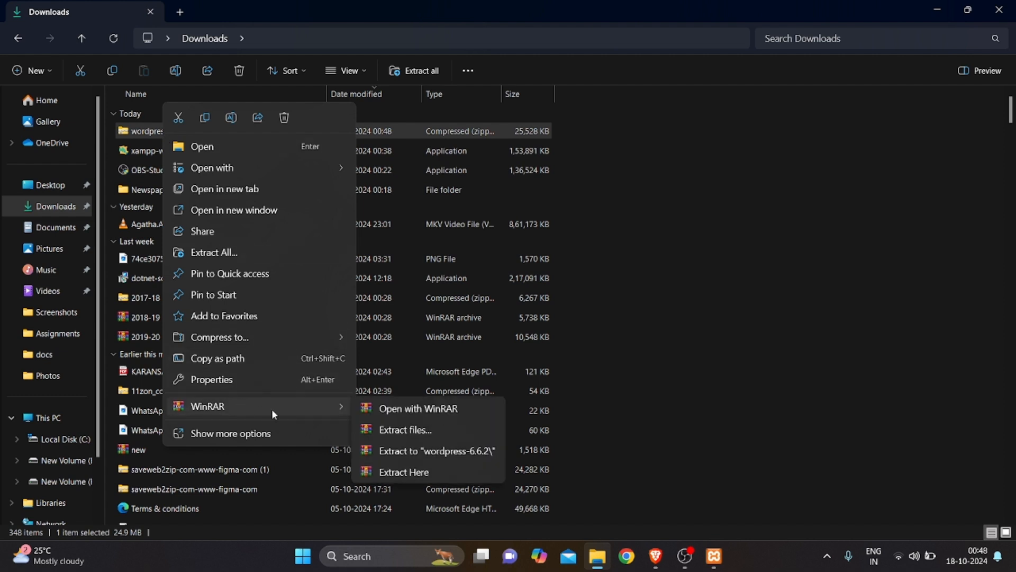
left_click(383, 470)
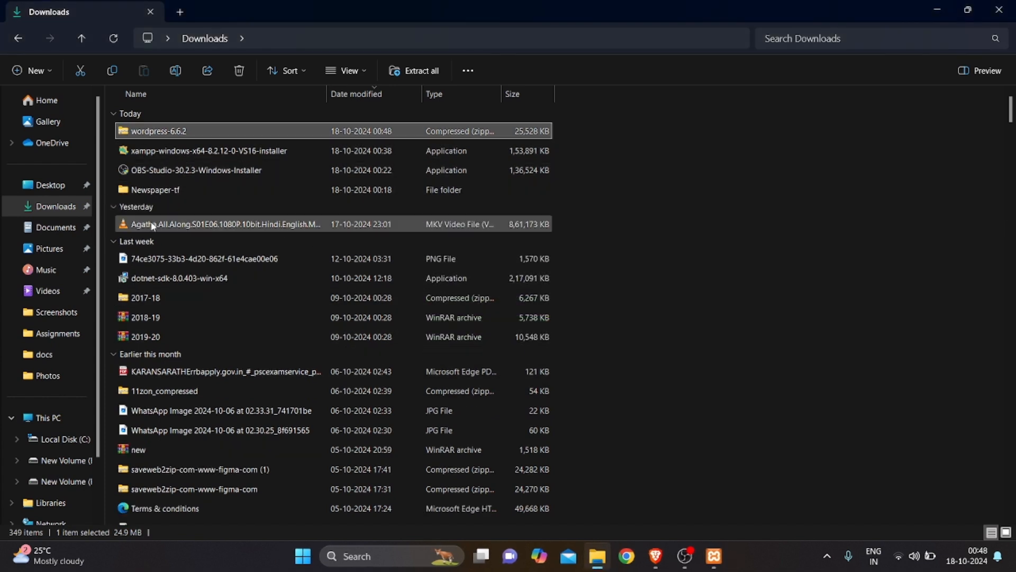
Select only the wordpress-6.6.2 zip and copy it
scroll(175, 210, "down", 6)
scroll(168, 211, "up", 6)
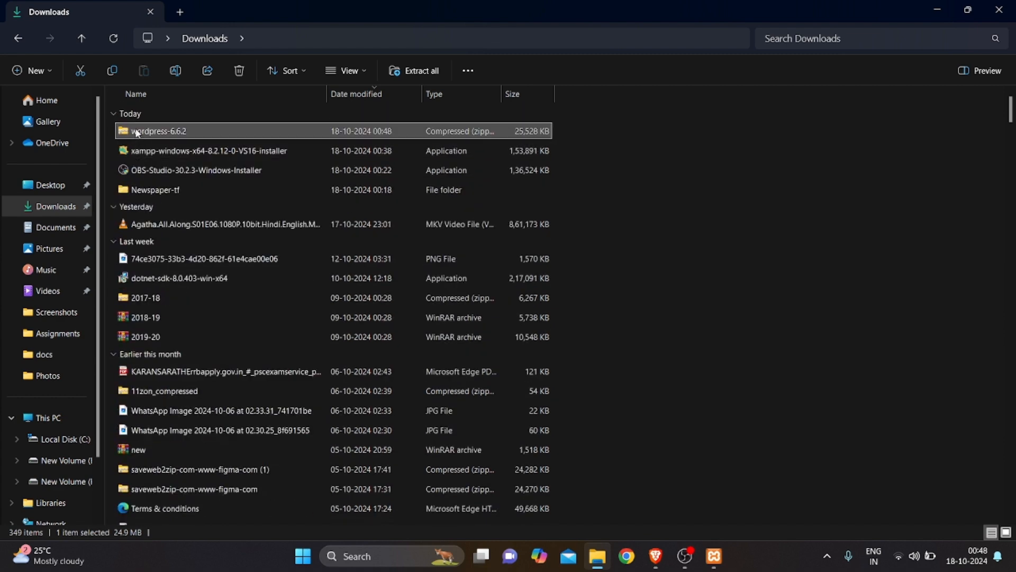
left_click(143, 113)
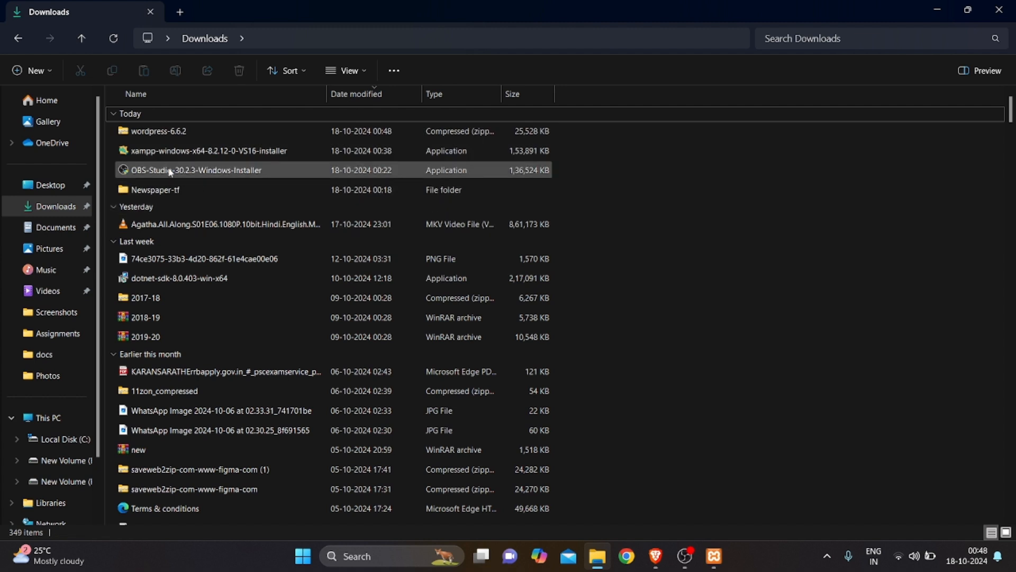
left_click(161, 136)
right_click(161, 139)
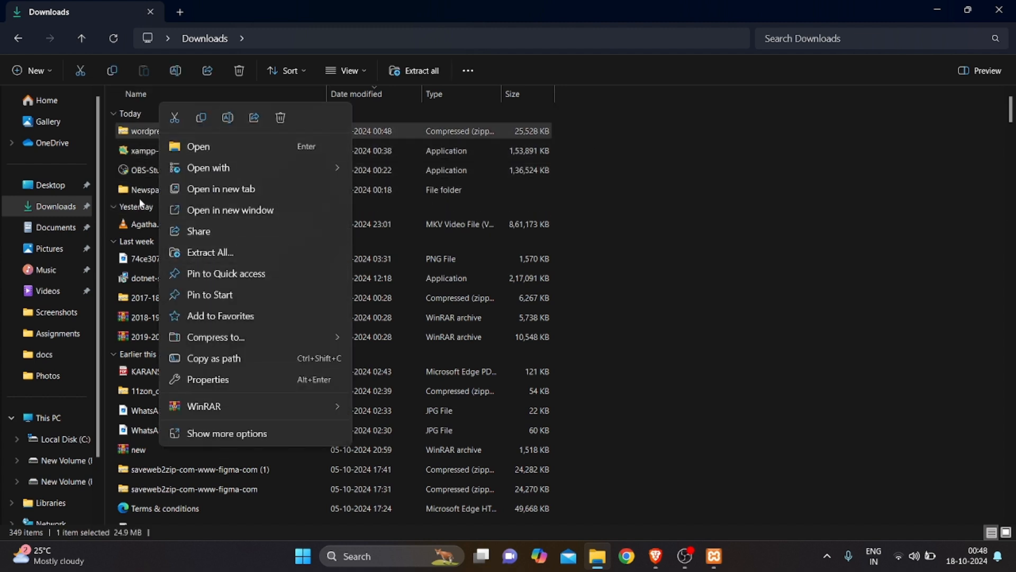
left_click(413, 199)
key("ctrl+c")
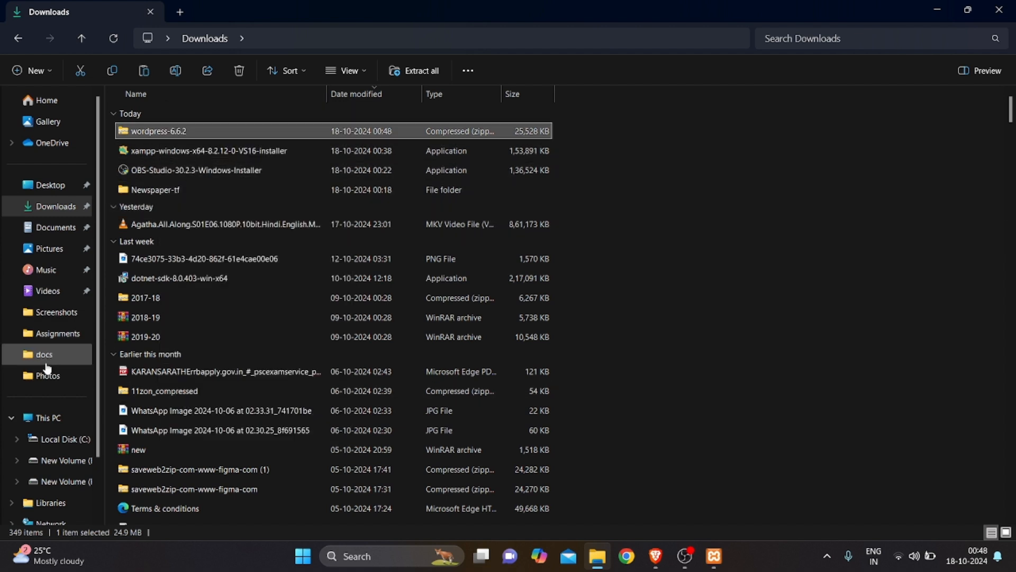
Paste the wordpress-6.6.2 zip into F:\xamppp\htdocs
left_click(69, 480)
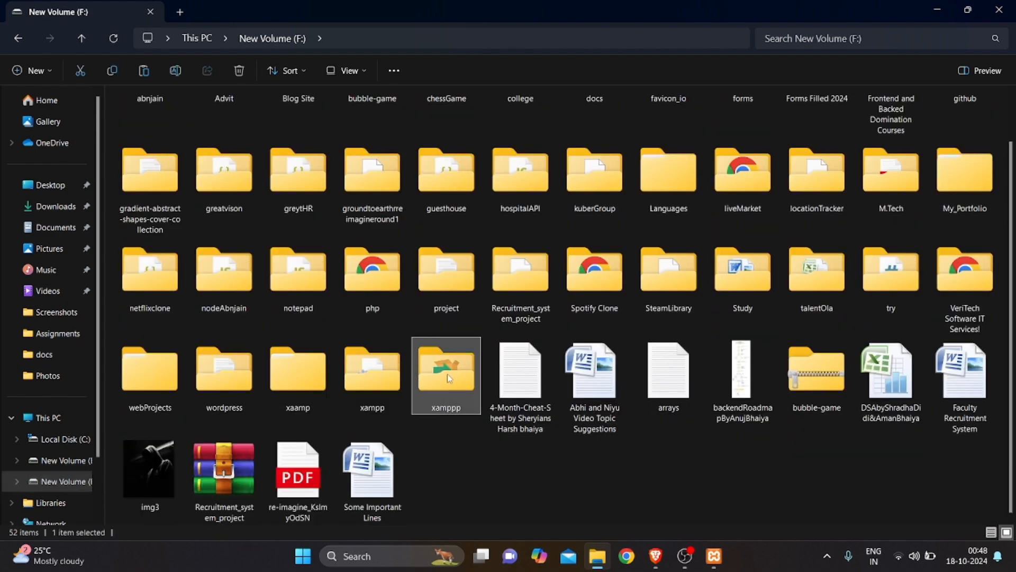
double_click(448, 373)
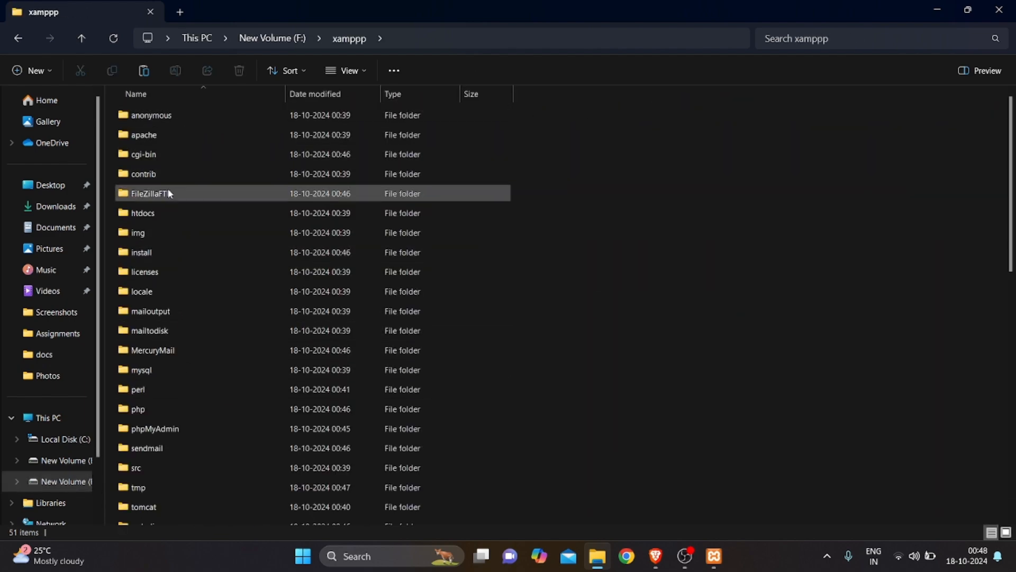
double_click(158, 212)
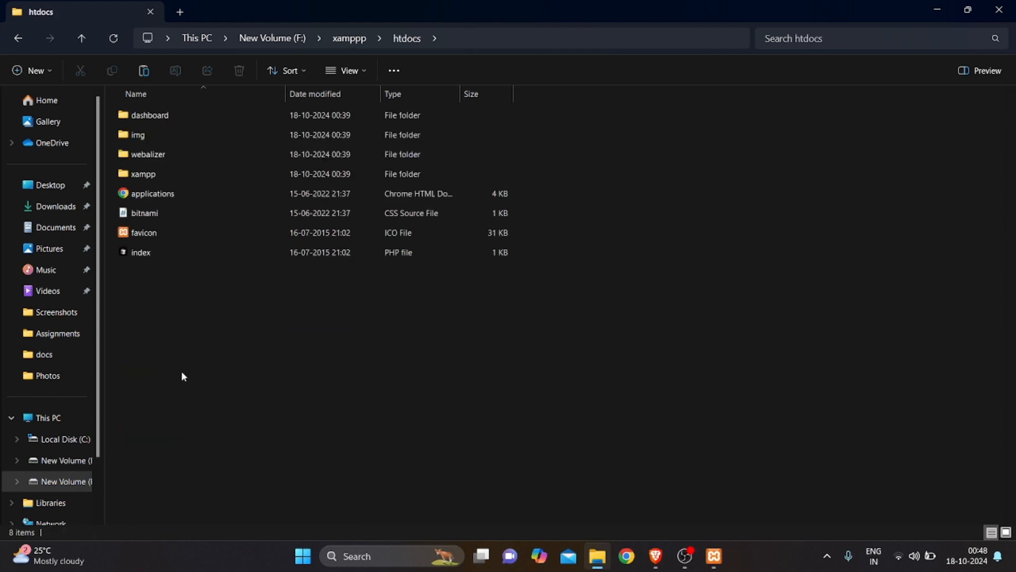
key("ctrl+v")
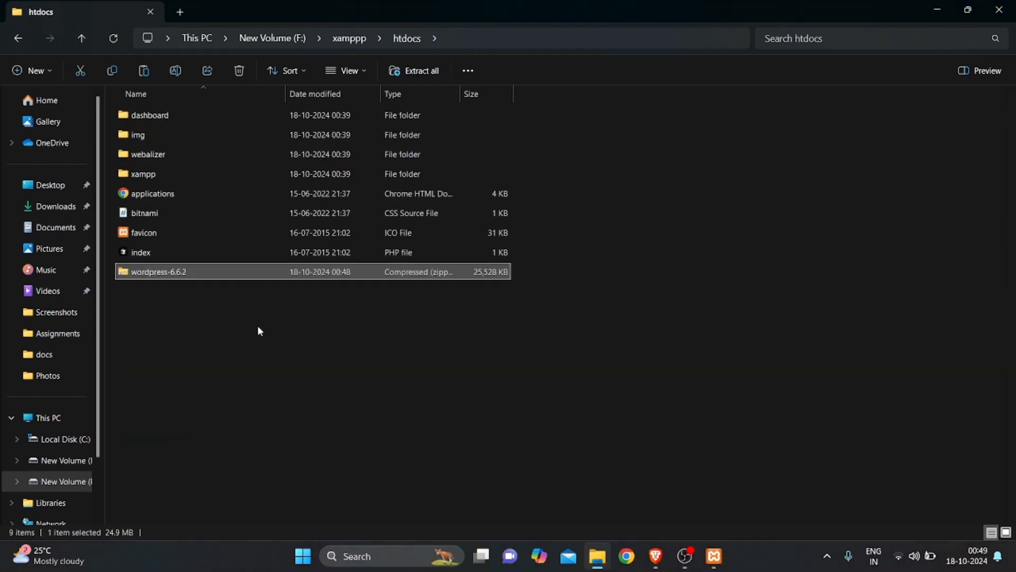
Extract the zip into htdocs, delete the archive, and return to Brave
right_click(228, 274)
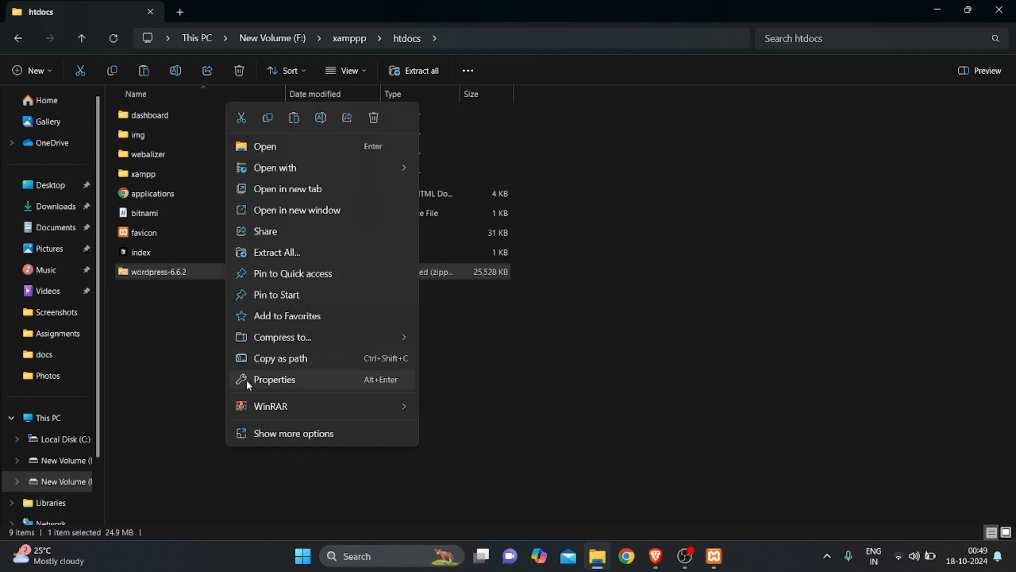
mouse_move(247, 406)
left_click(488, 474)
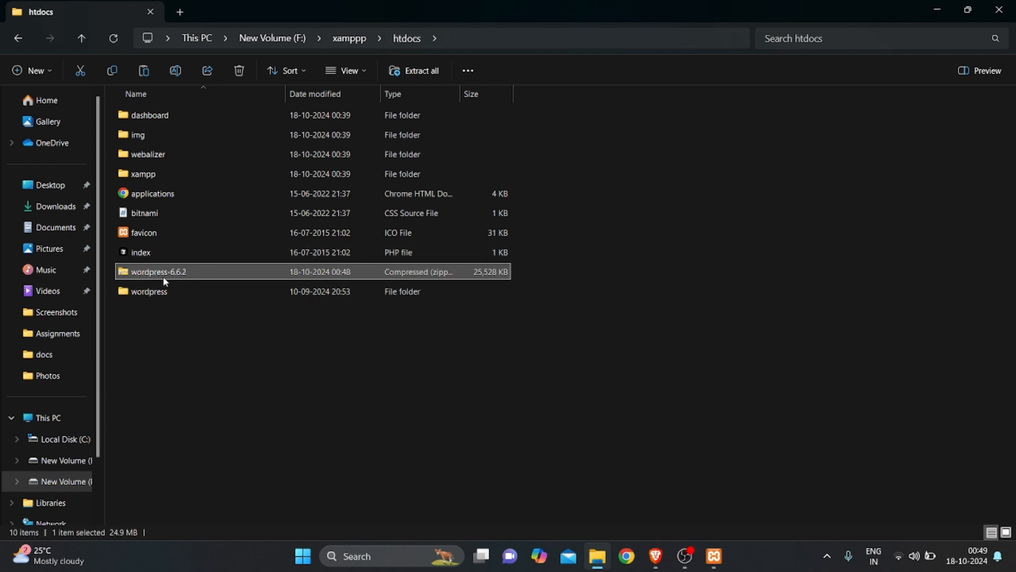
key("Delete")
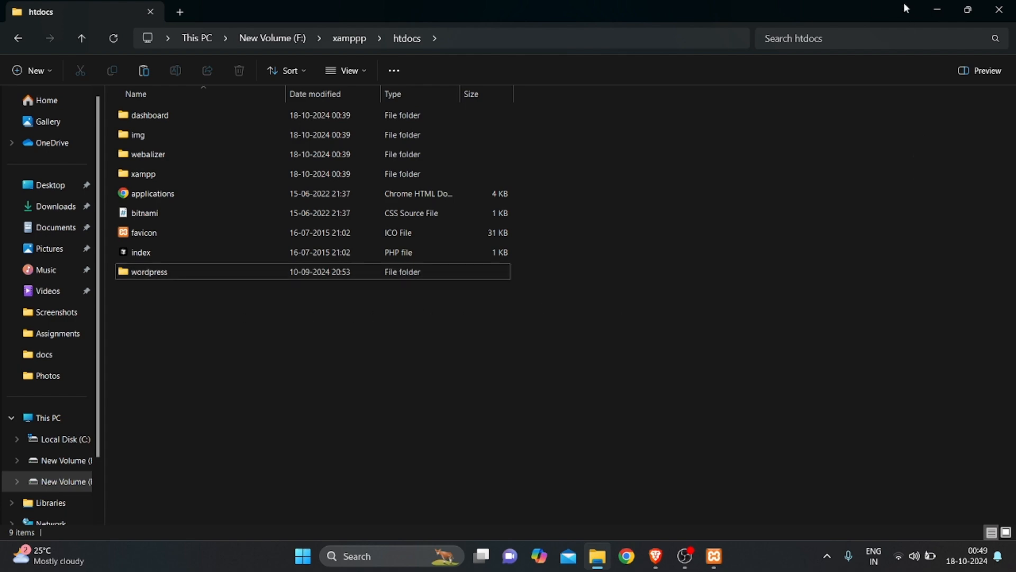
left_click(937, 10)
key("Escape")
Load localhost/phpmyadmin in a new Brave tab
left_click(489, 14)
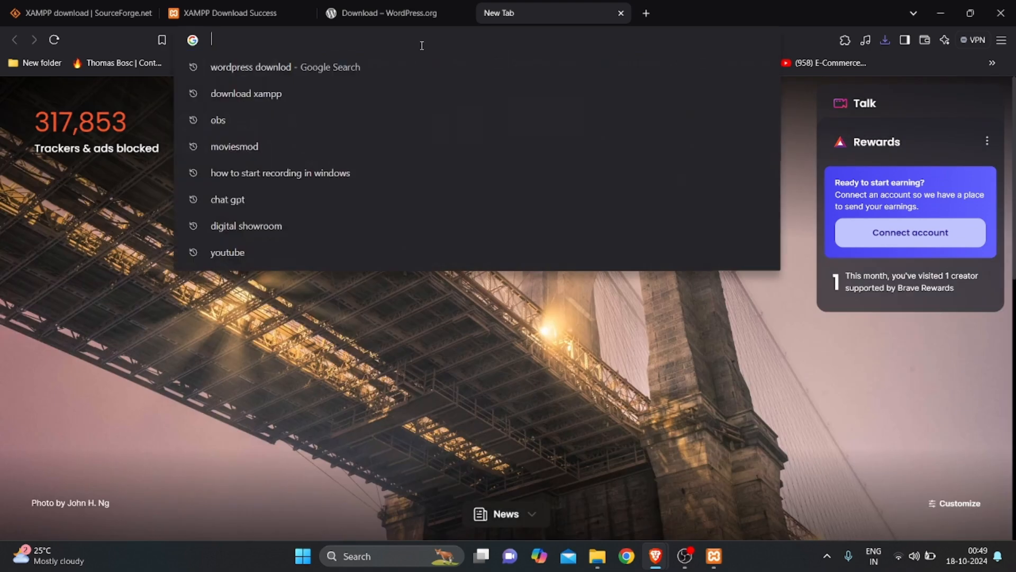
type("localhost/demo/")
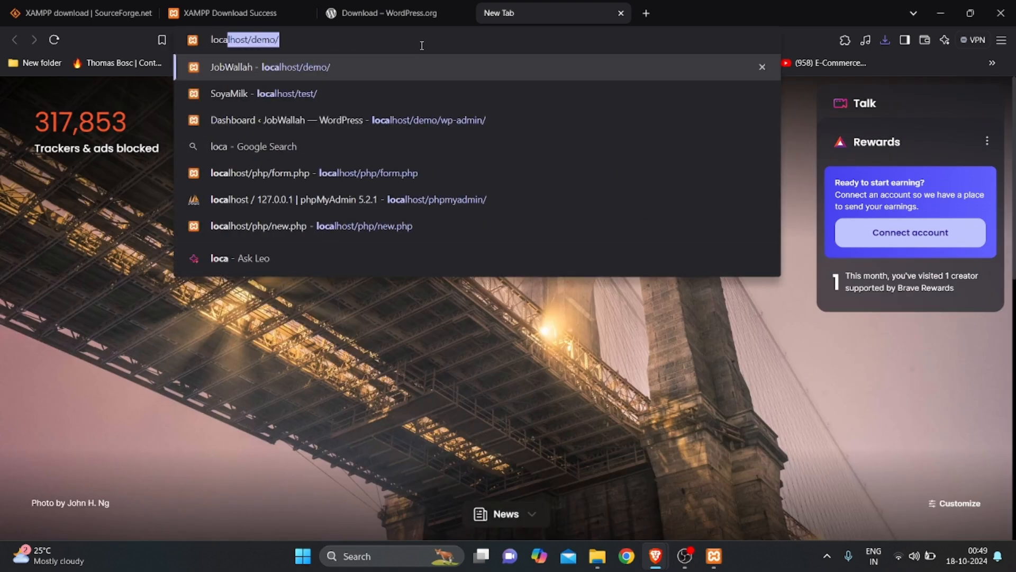
key("Right")
key("Left")
key("ctrl+shift+Left")
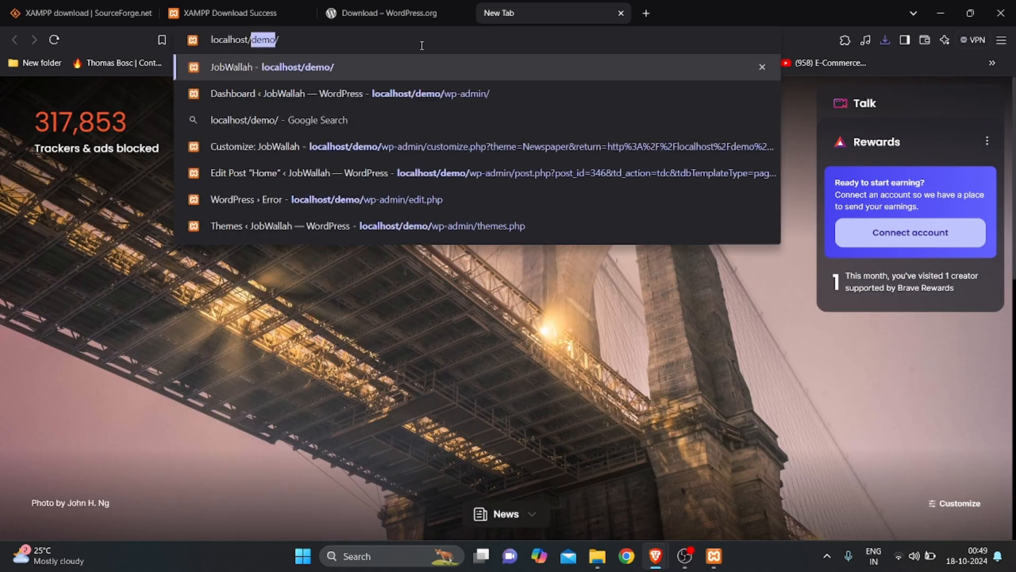
type("php")
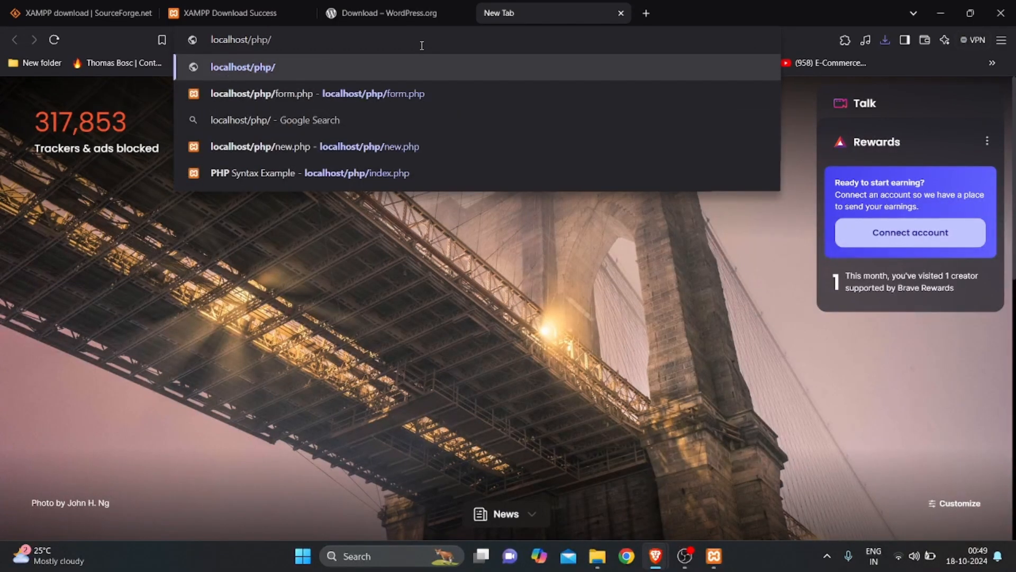
type("myadm")
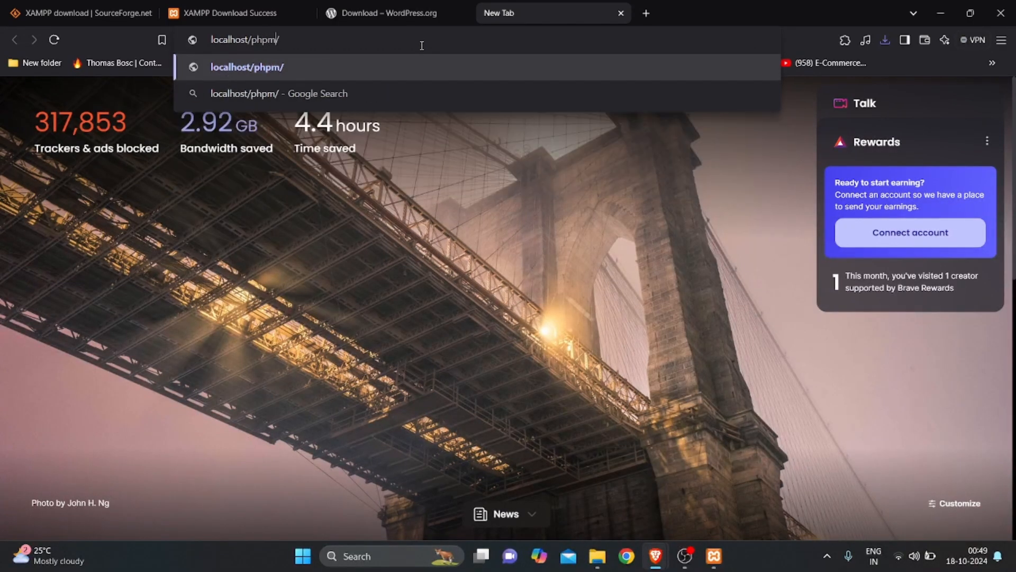
type("in")
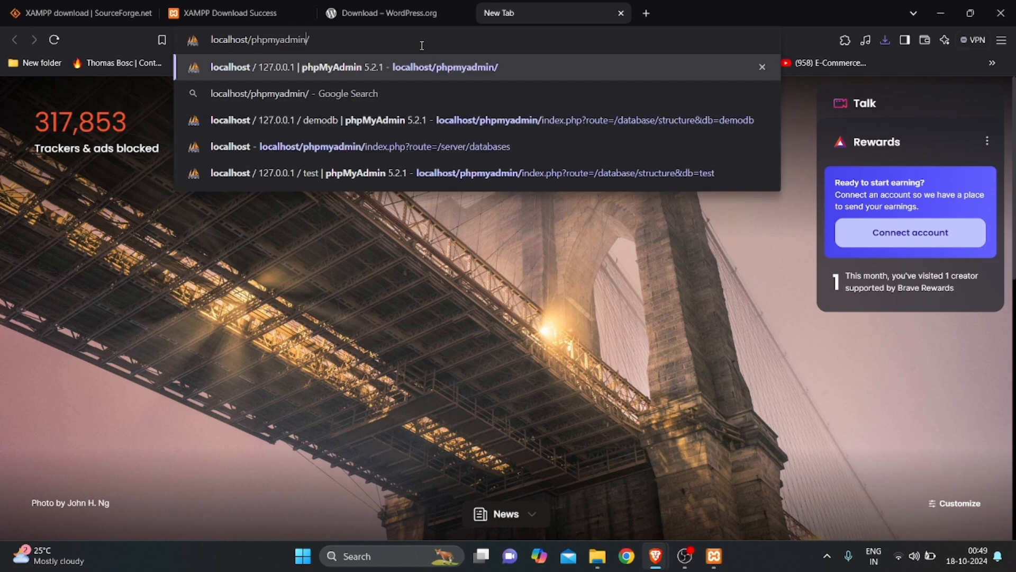
key("Return")
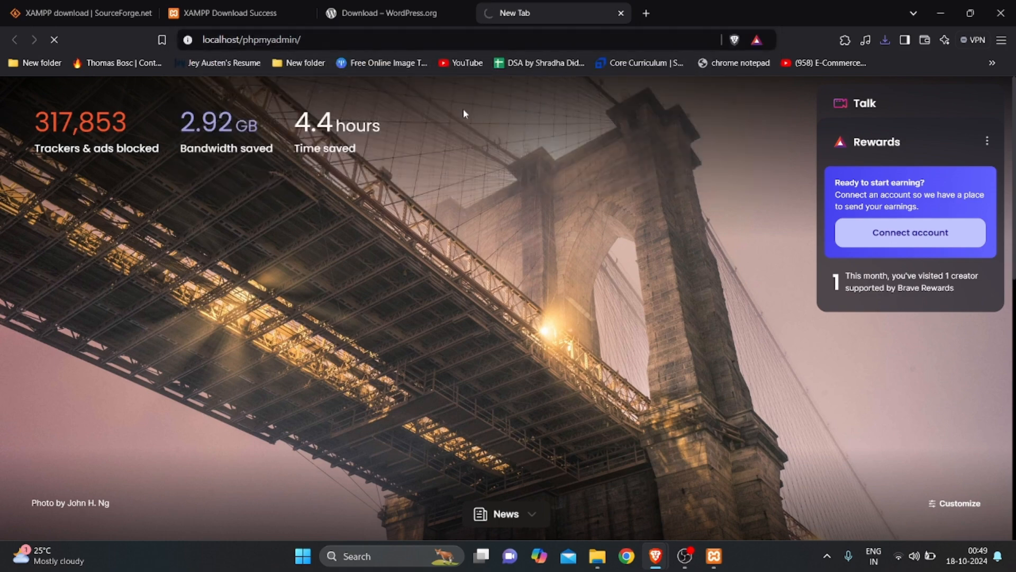
Close the XAMPP, WordPress and SourceForge download tabs and confirm Apache and MySQL are running
left_click(238, 13)
left_click(310, 15)
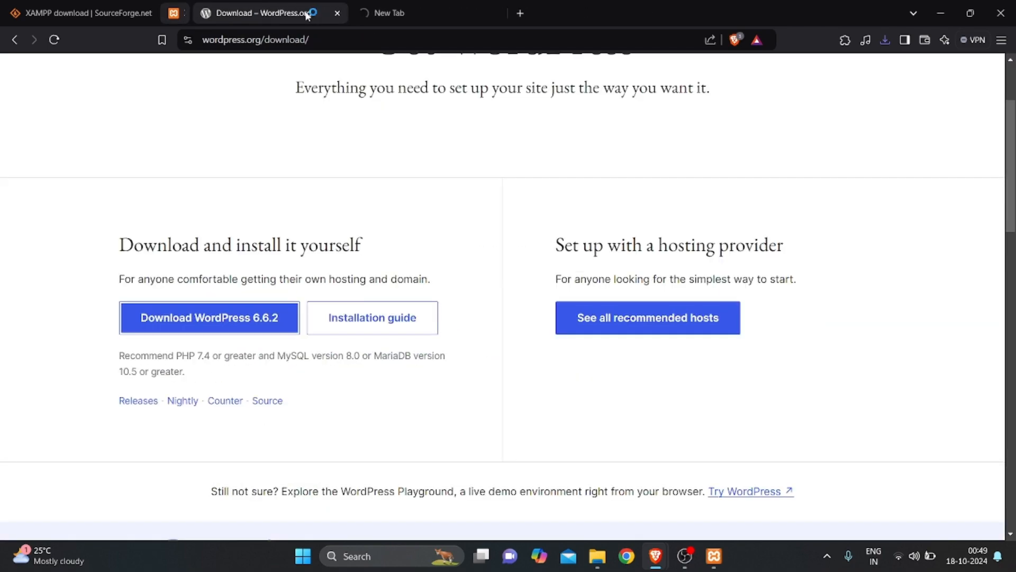
left_click(305, 13)
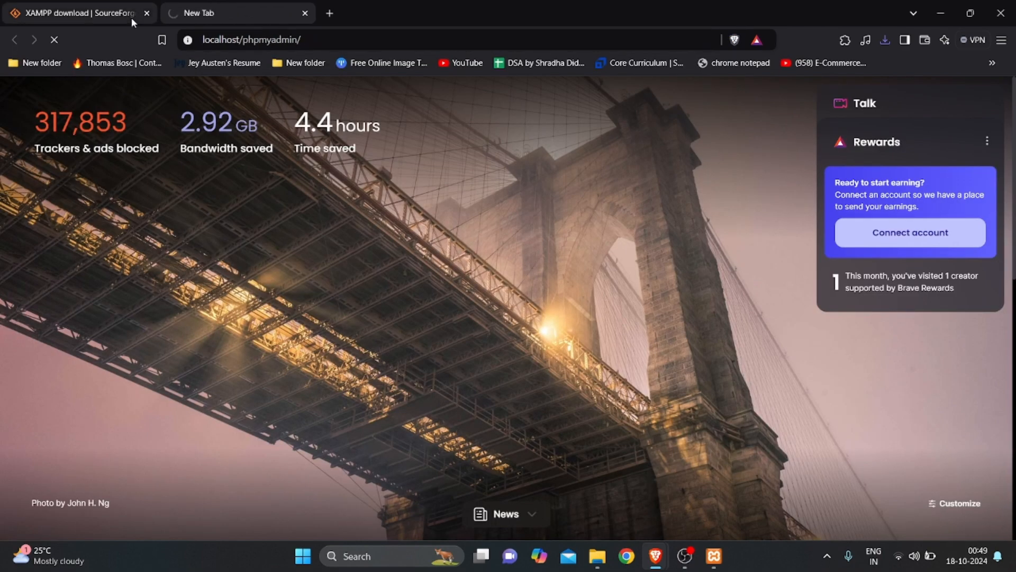
left_click(121, 16)
left_click(146, 13)
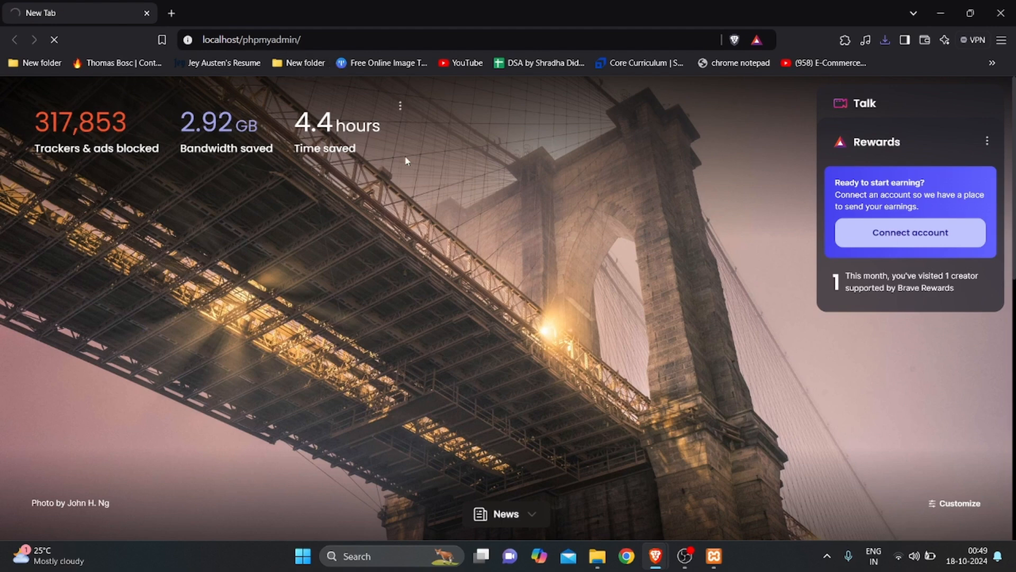
left_click(713, 556)
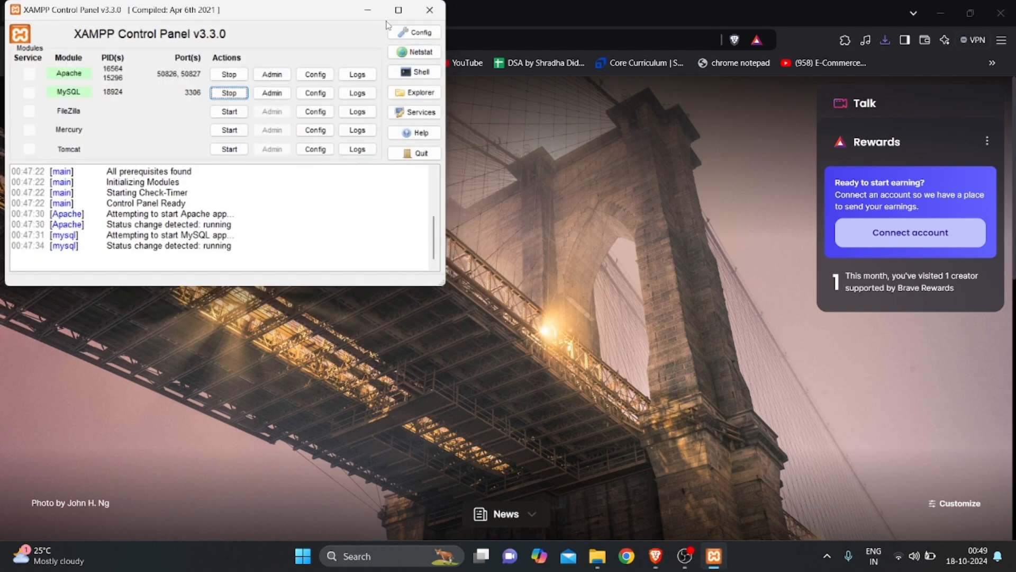
left_click(370, 14)
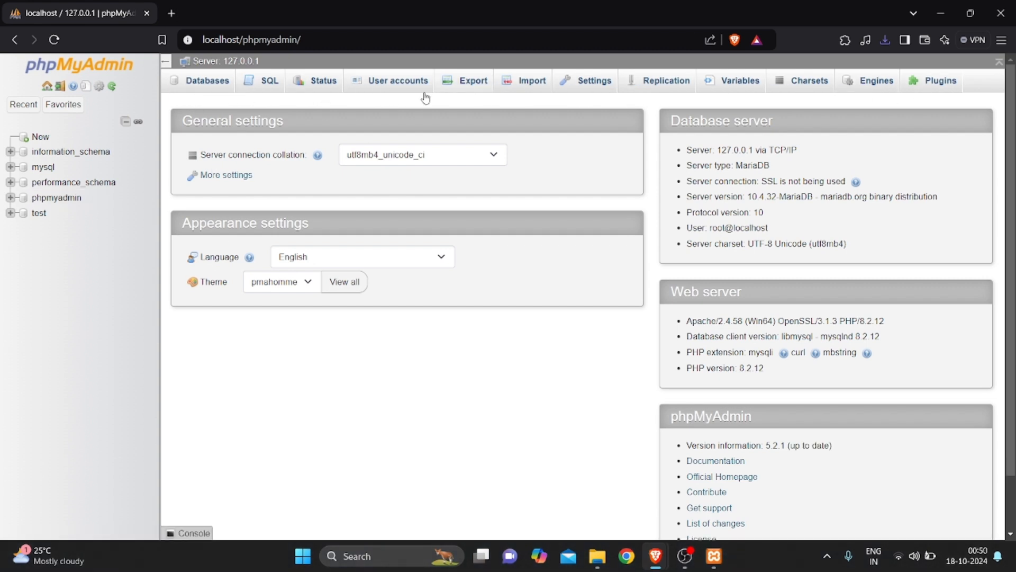
Create a new empty database named demo in phpMyAdmin
left_click(190, 85)
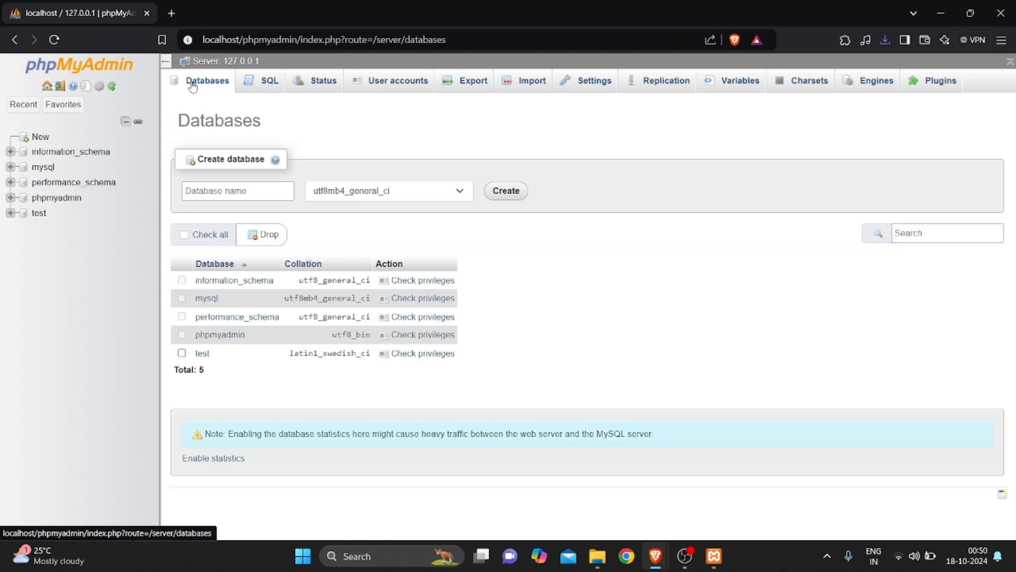
left_click(239, 190)
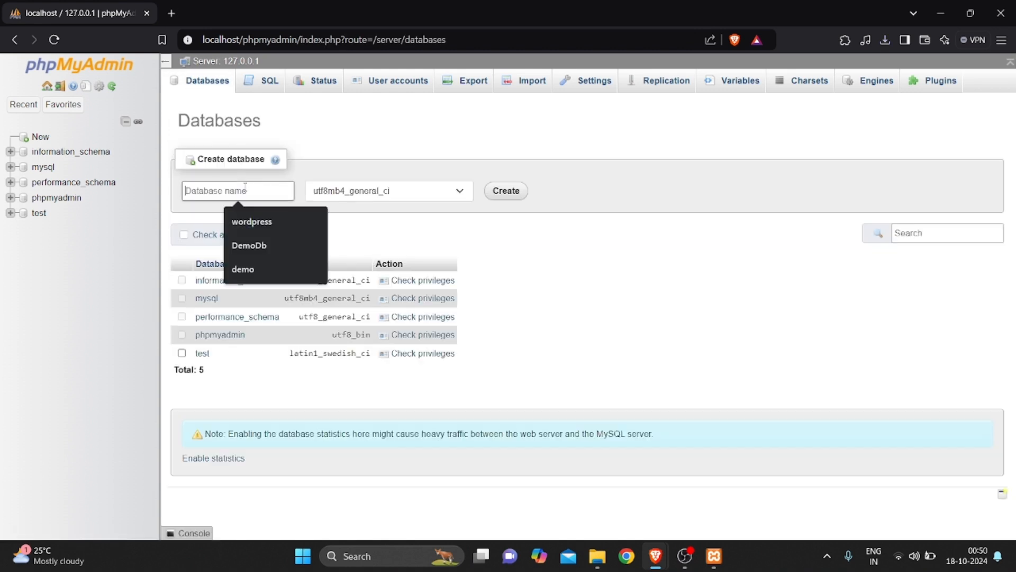
type("do")
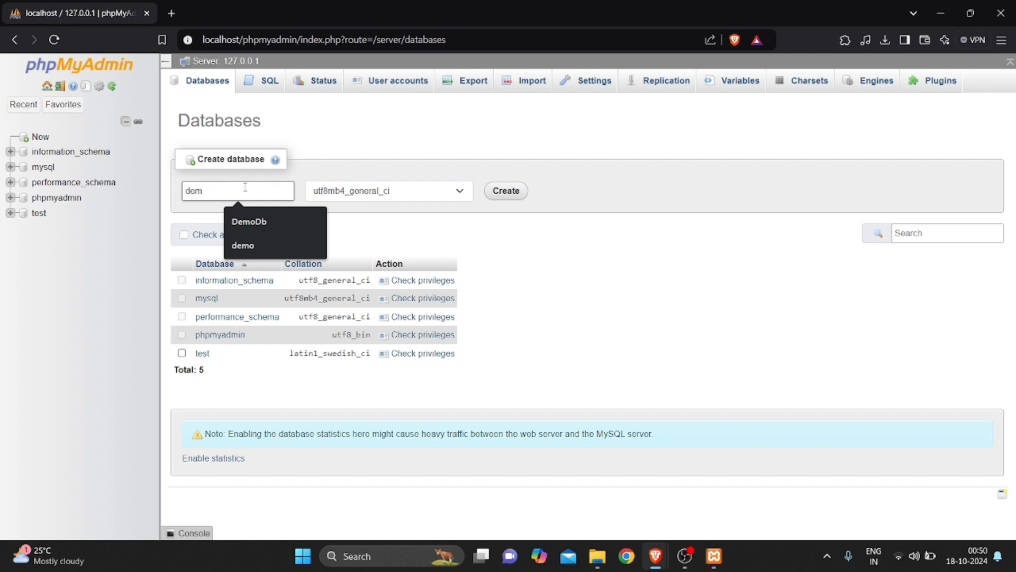
type("mo")
left_click(510, 192)
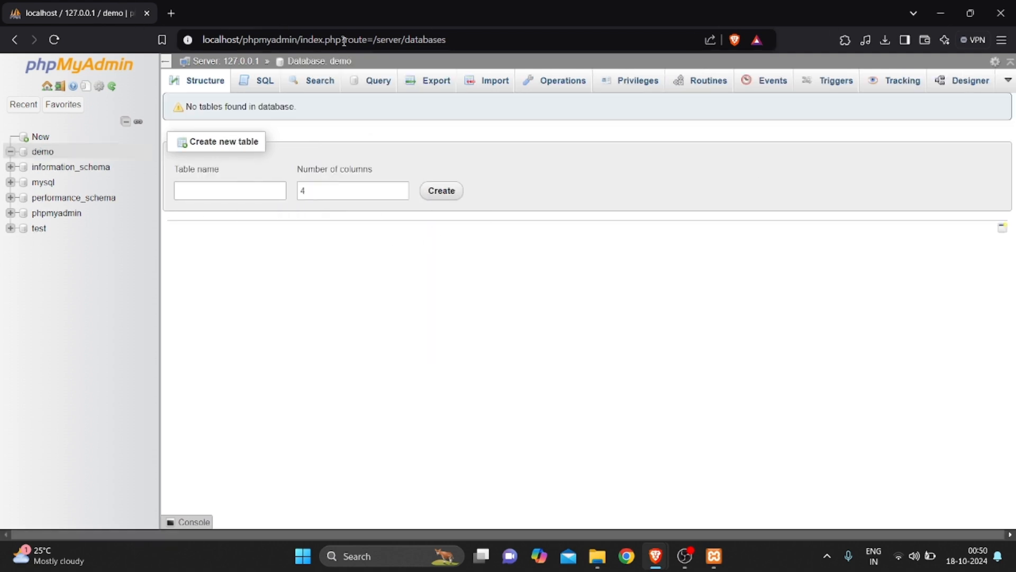
Go to localhost/wordpress/ in the address bar
left_click_drag(242, 41, 484, 42)
key("BackSpace")
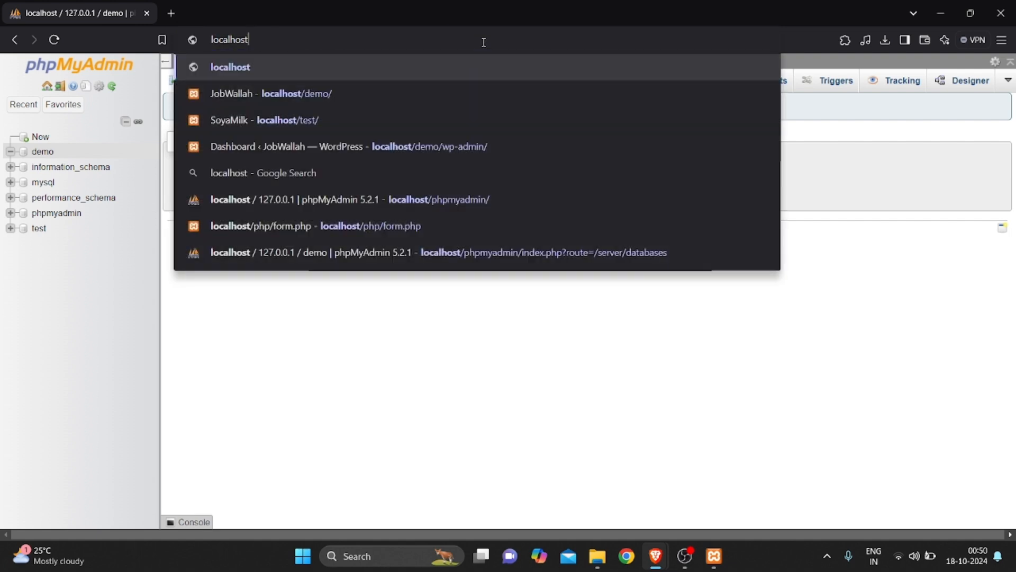
type("/")
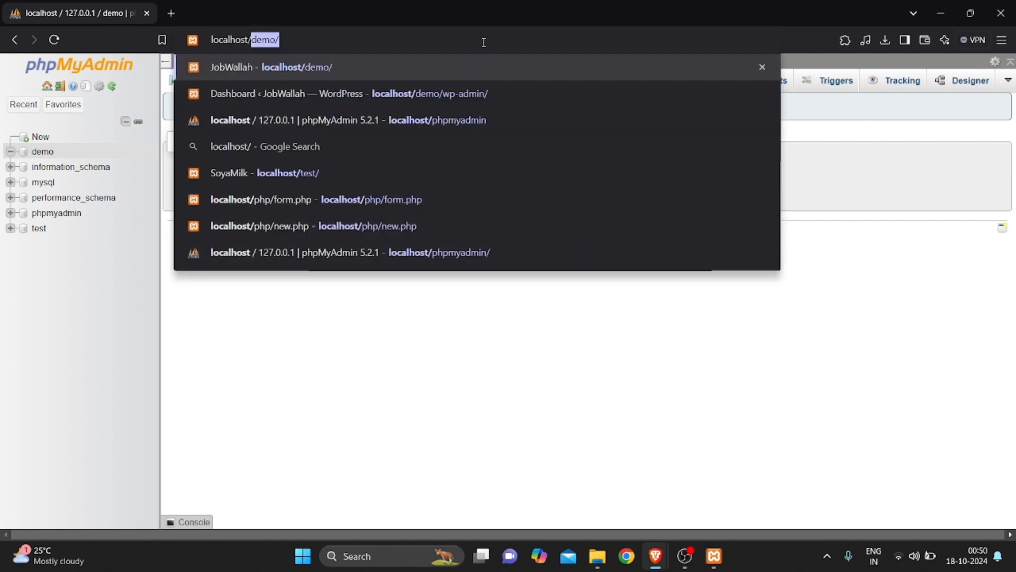
type("word")
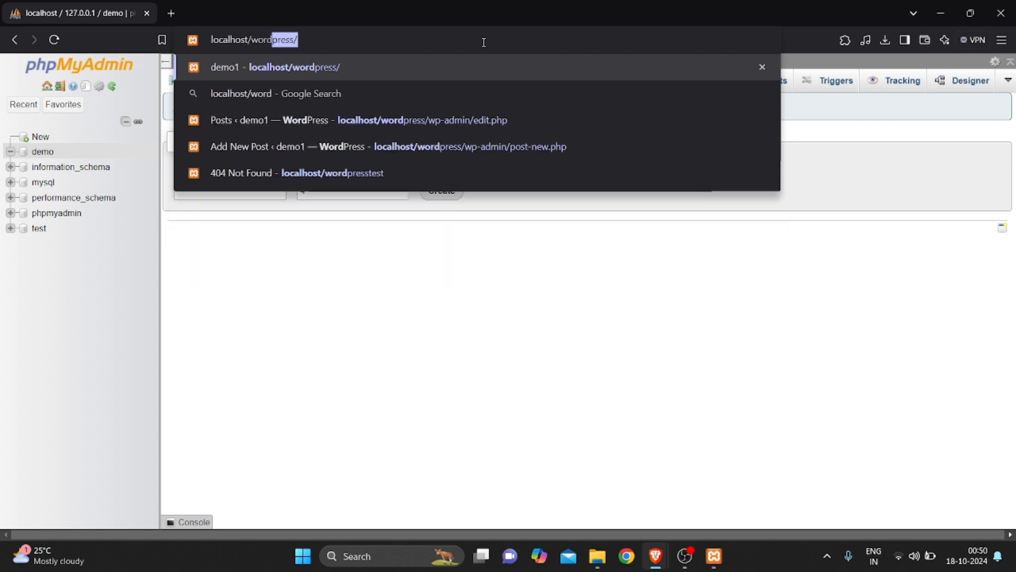
type("pree")
key("BackSpace")
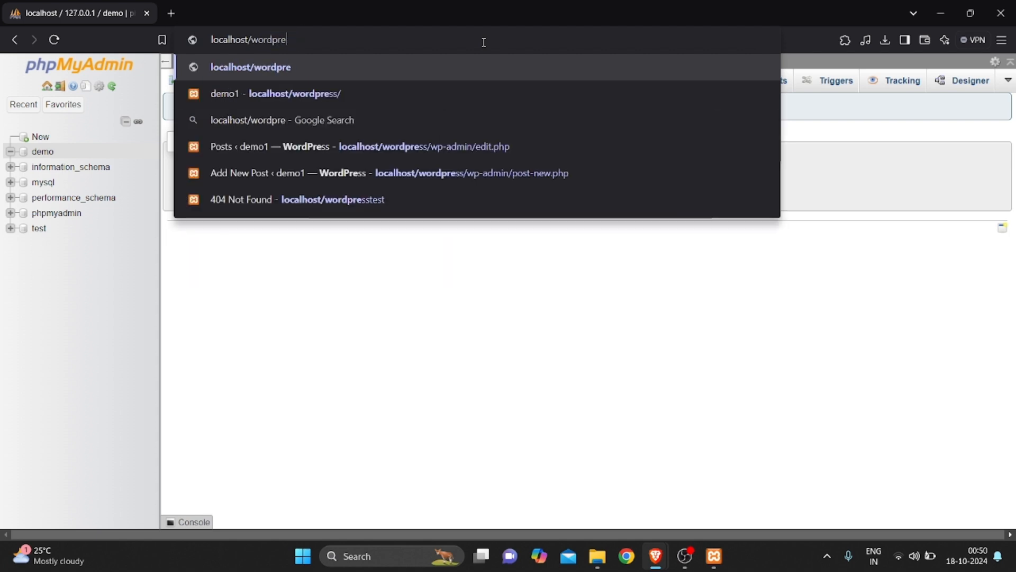
type("ss/")
key("Return")
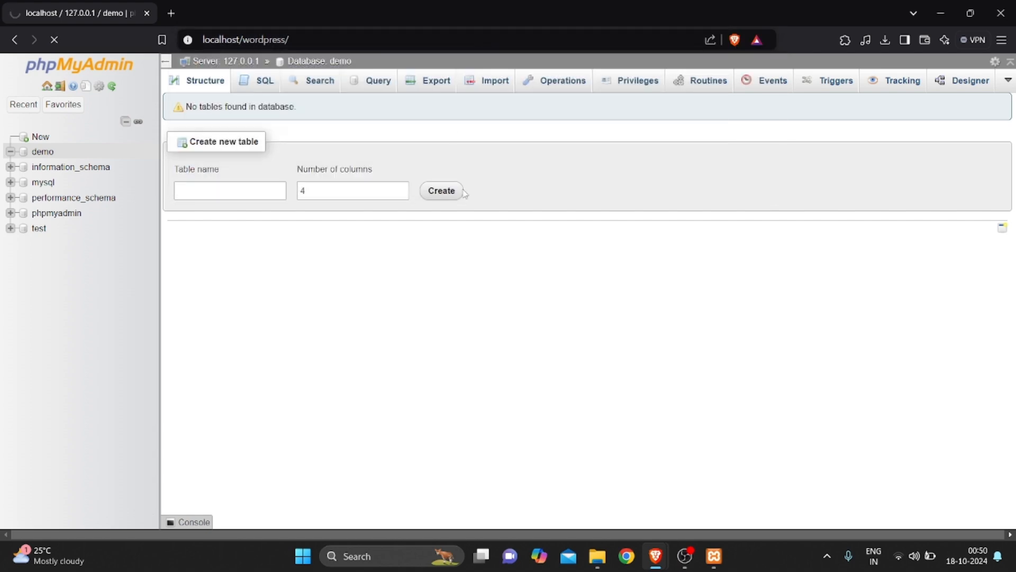
In File Explorer, look inside the htdocs\wordpress folder, then go back to htdocs
left_click(598, 556)
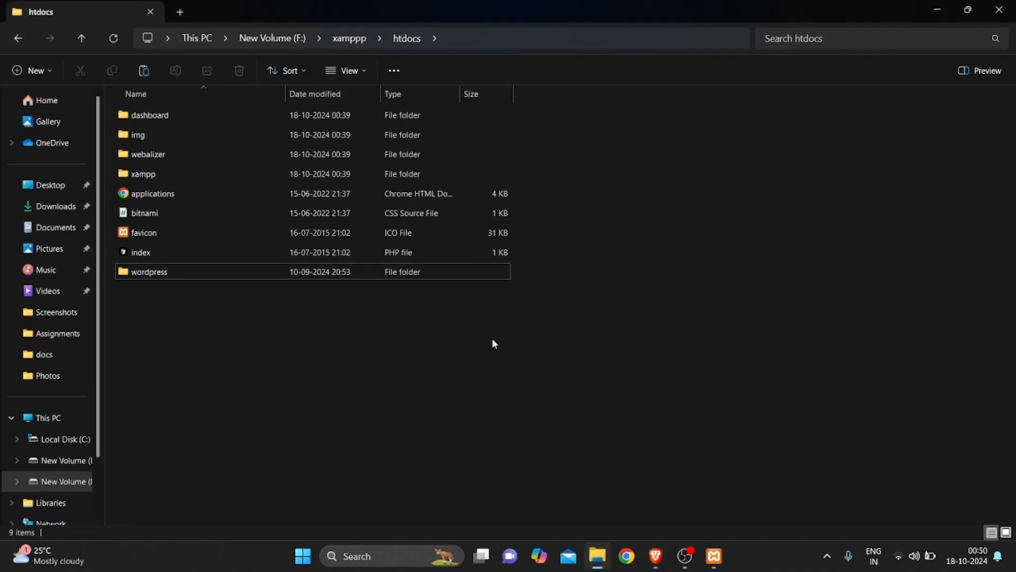
double_click(136, 273)
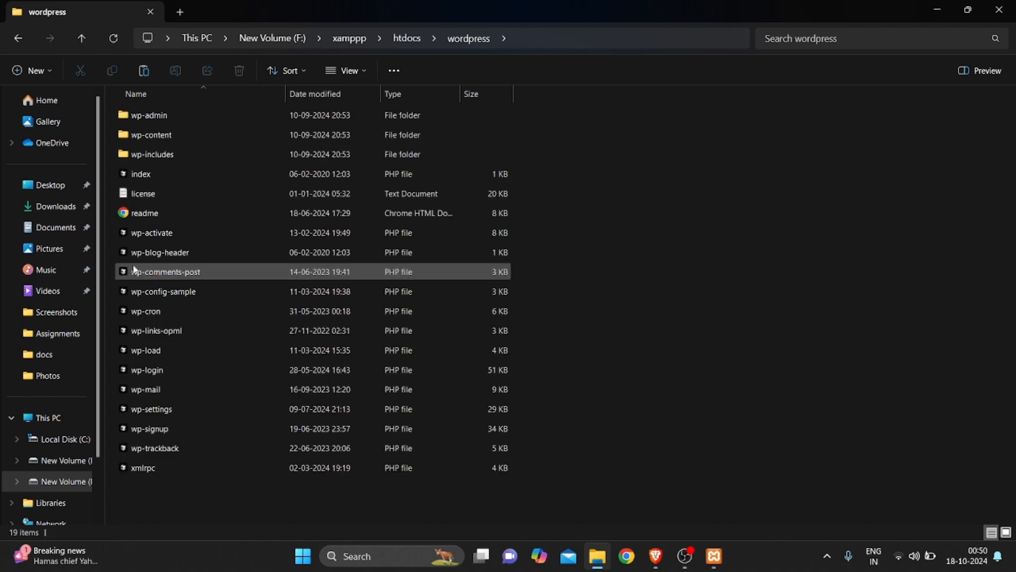
left_click(16, 42)
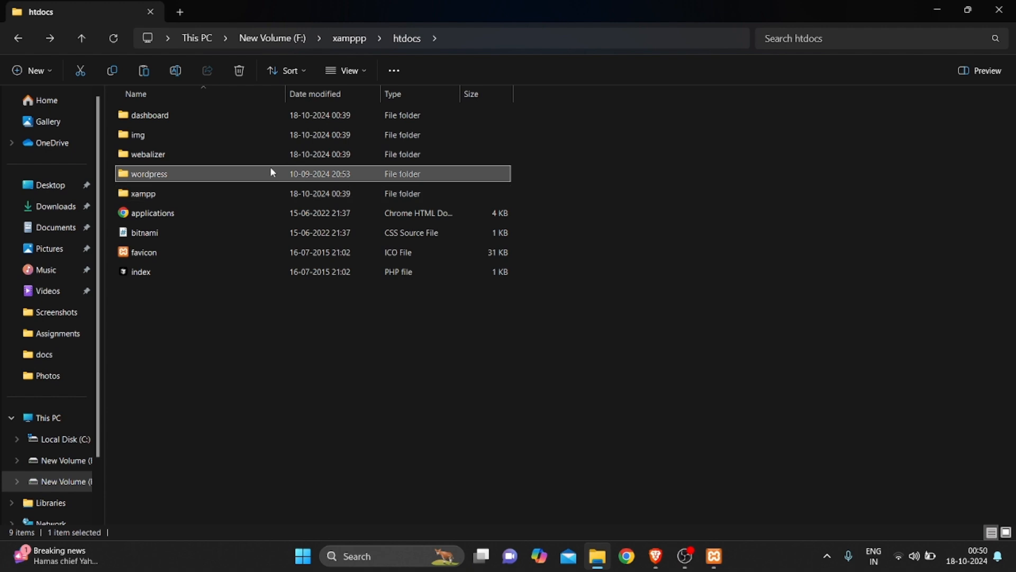
mouse_move(272, 173)
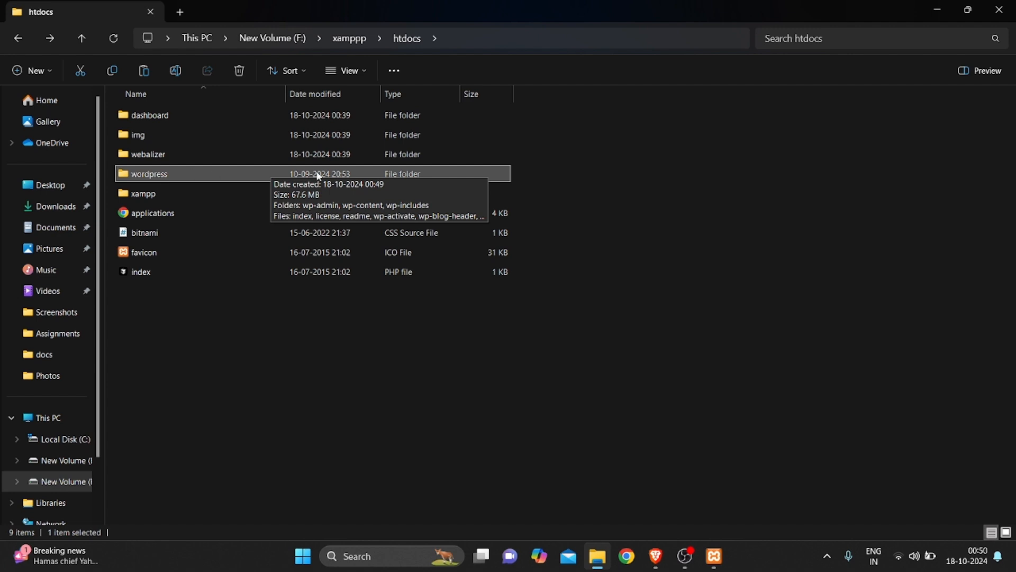
Return to Brave, where setup-config.php shows the WordPress language list
key("alt+Tab")
left_click(265, 38)
left_click(261, 40)
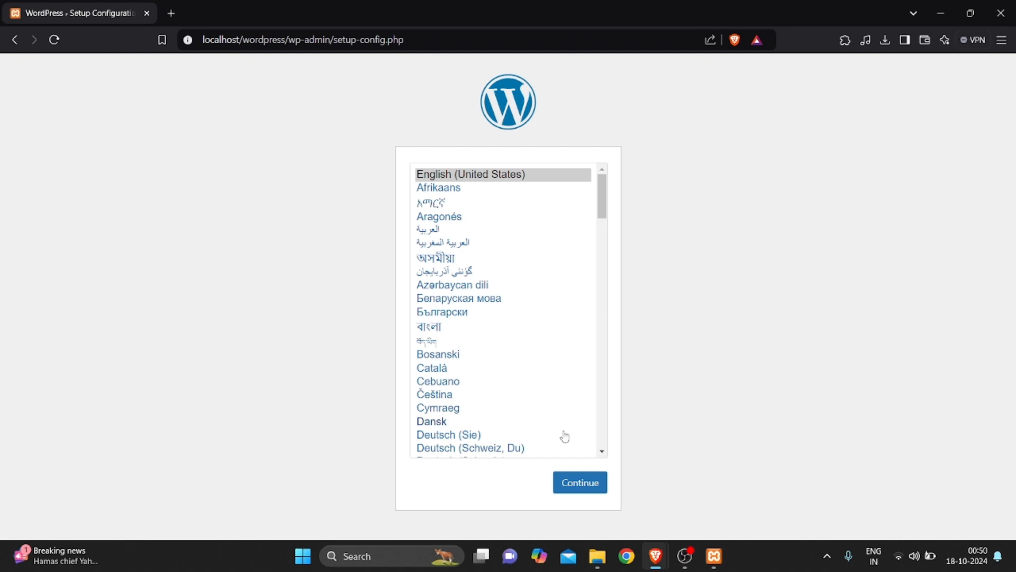
Keep English (United States) and connect setup to database 'demo' with username root
left_click(580, 484)
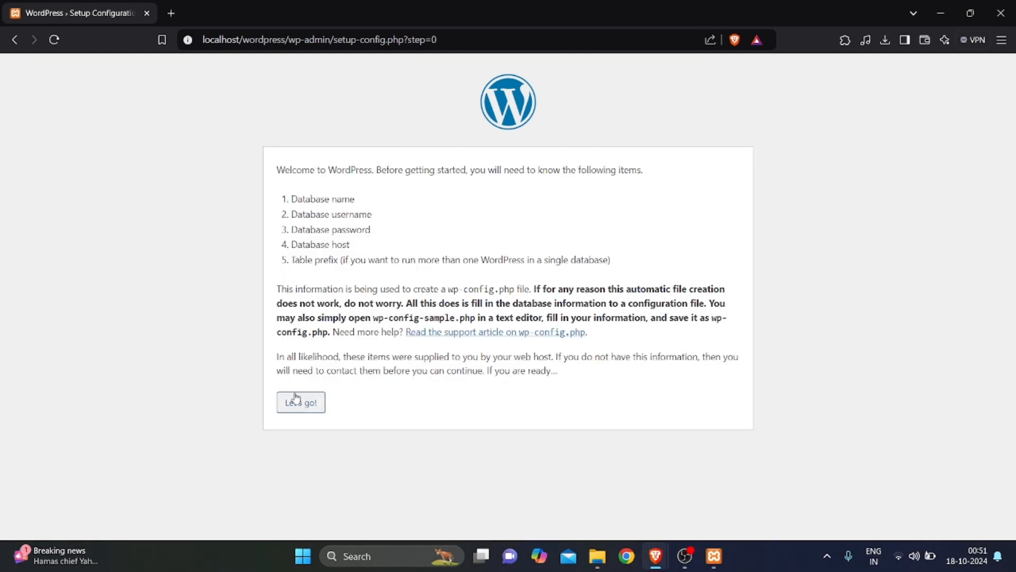
left_click(297, 401)
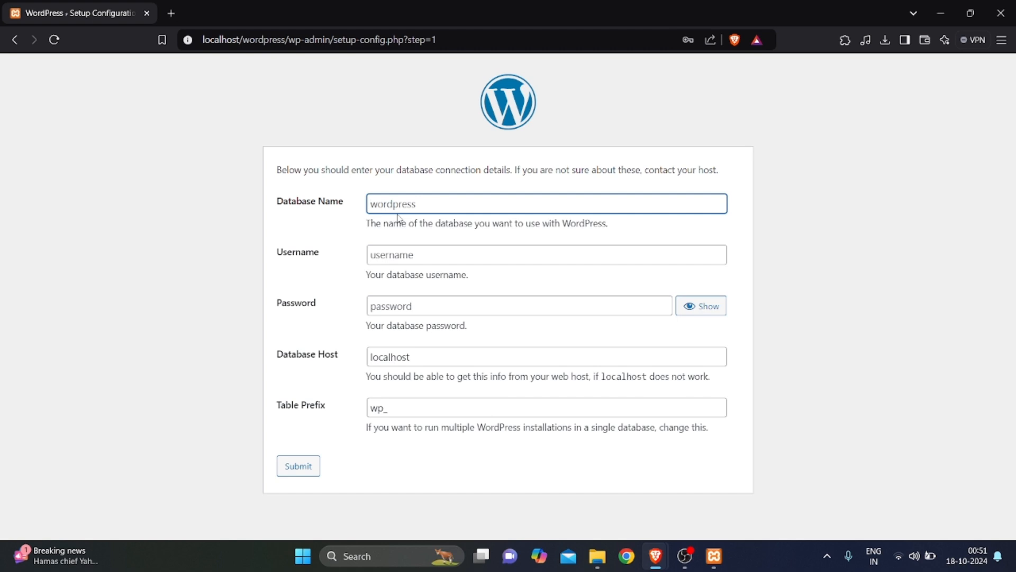
type("demo")
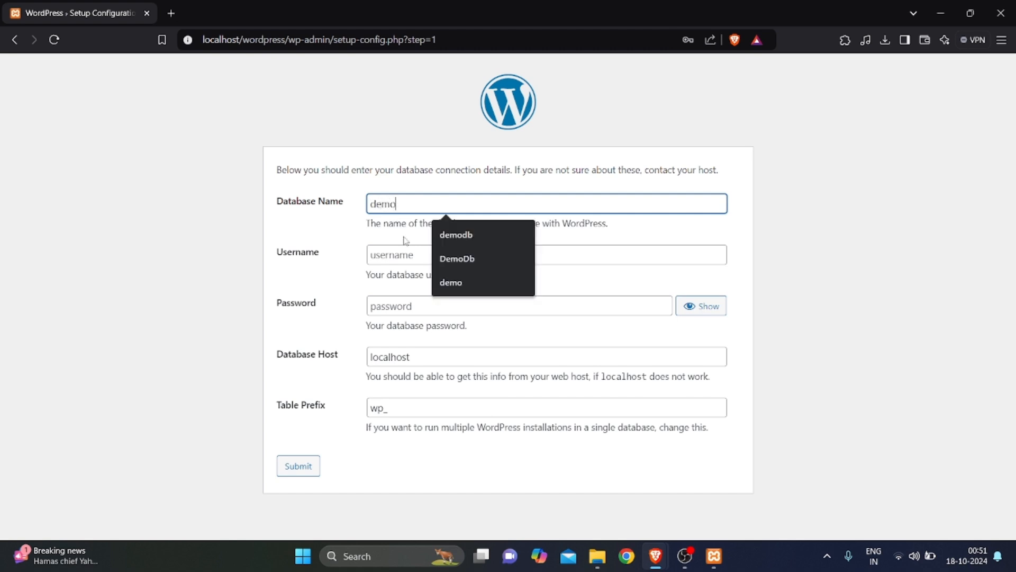
left_click(406, 259)
type("root")
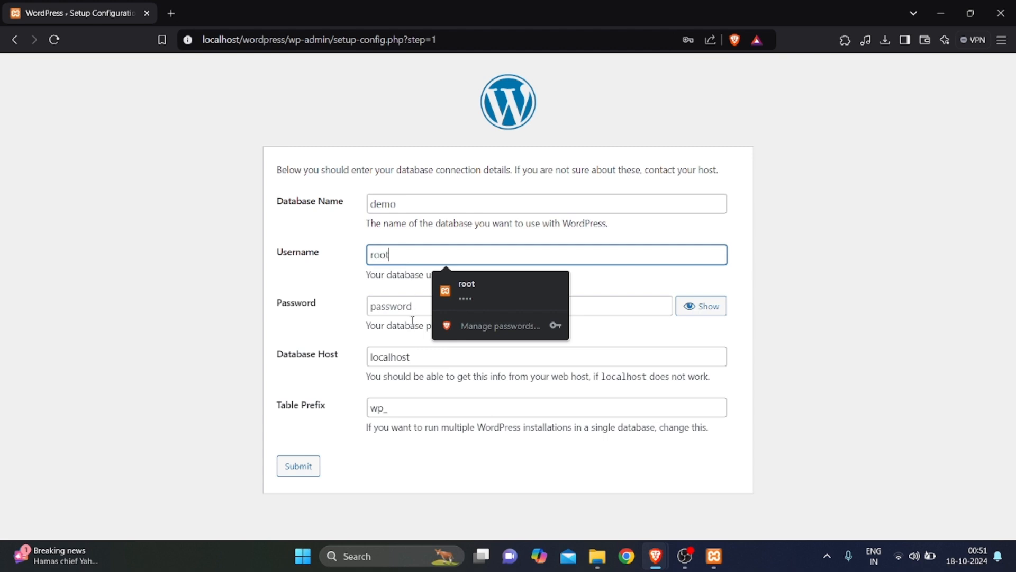
left_click(369, 339)
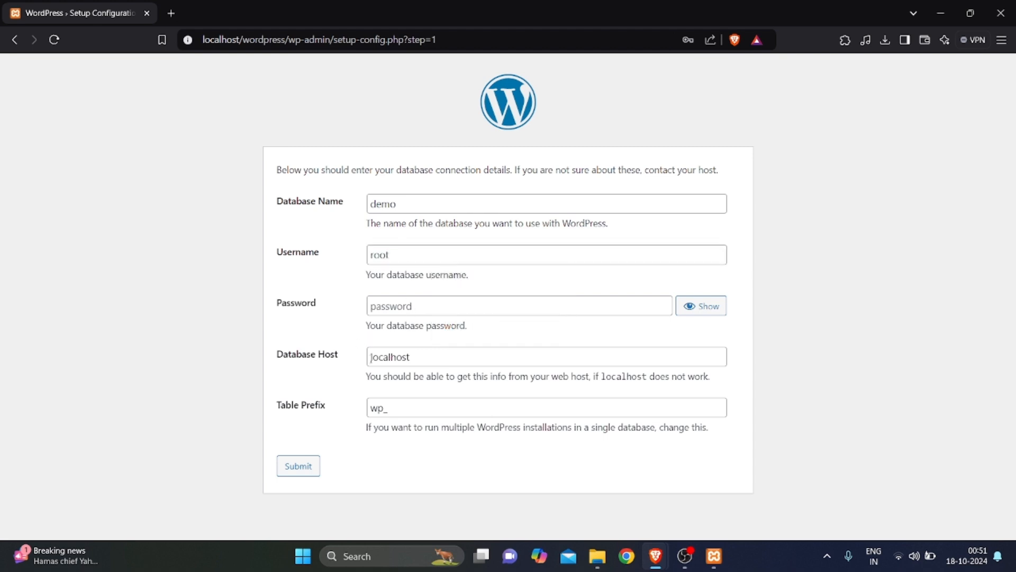
left_click(299, 467)
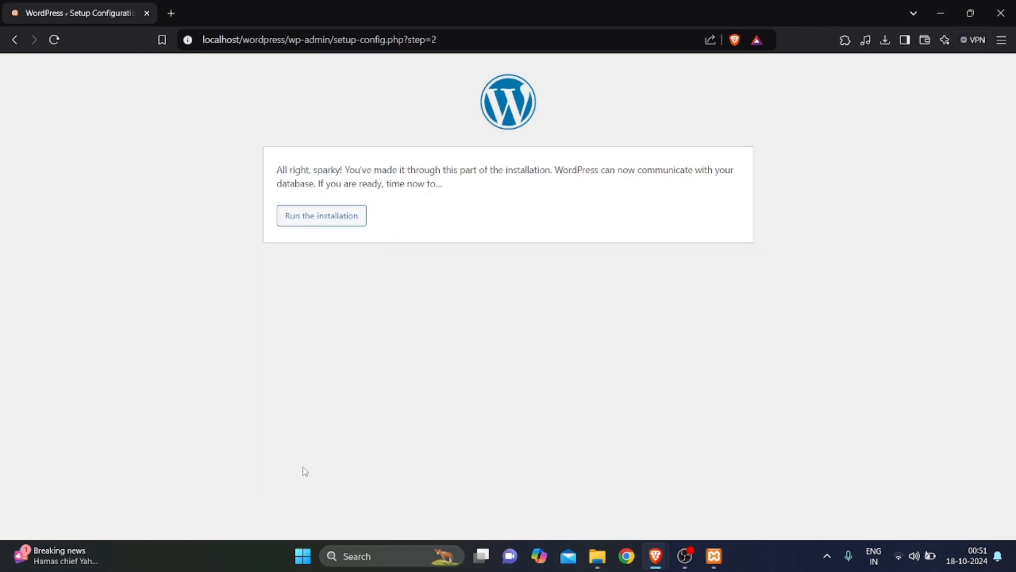
left_click_drag(274, 169, 534, 170)
Start the installation and enter site title demo1 and admin username root
left_click(351, 215)
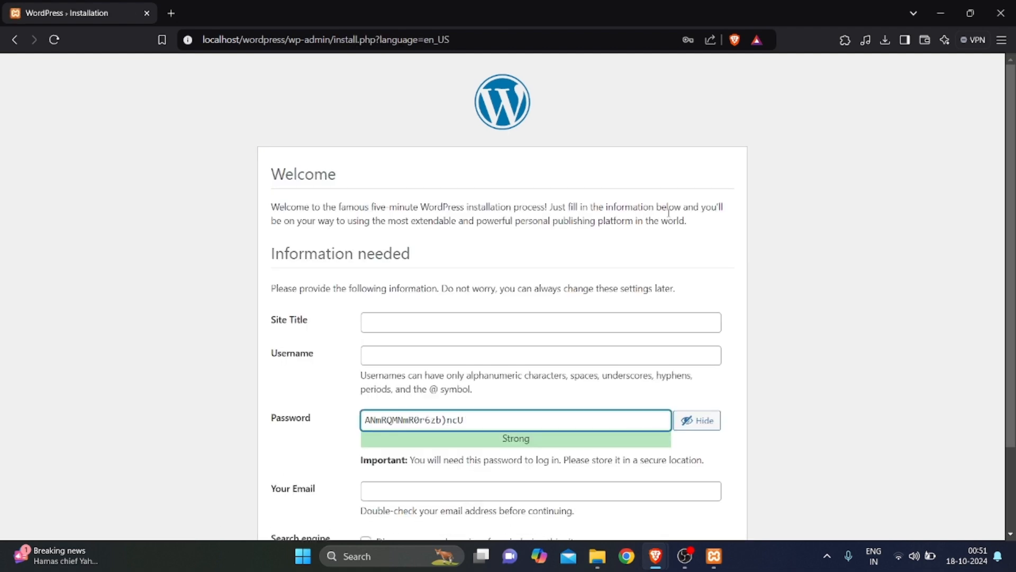
scroll(693, 177, "down", 2)
left_click(568, 212)
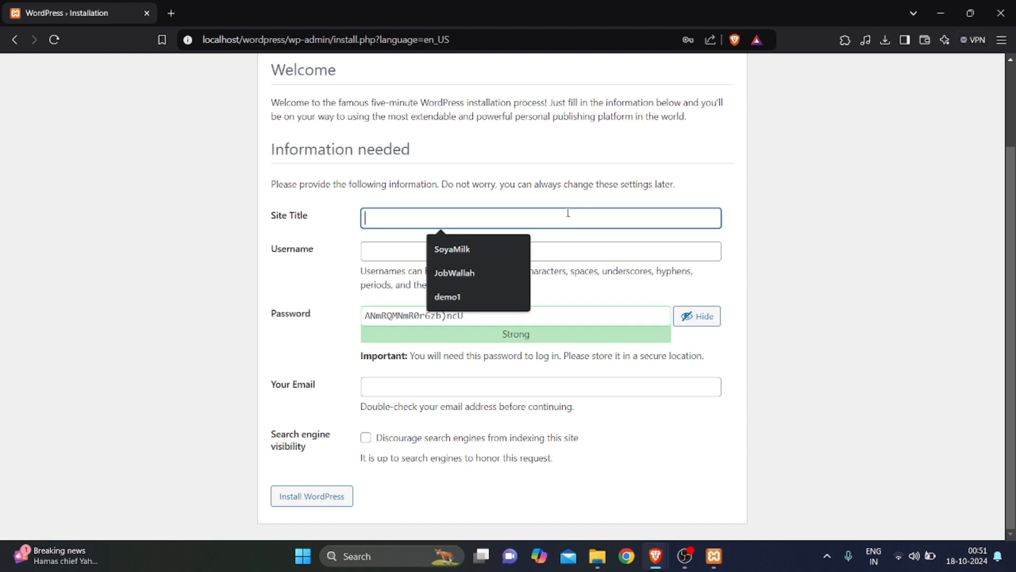
type("d")
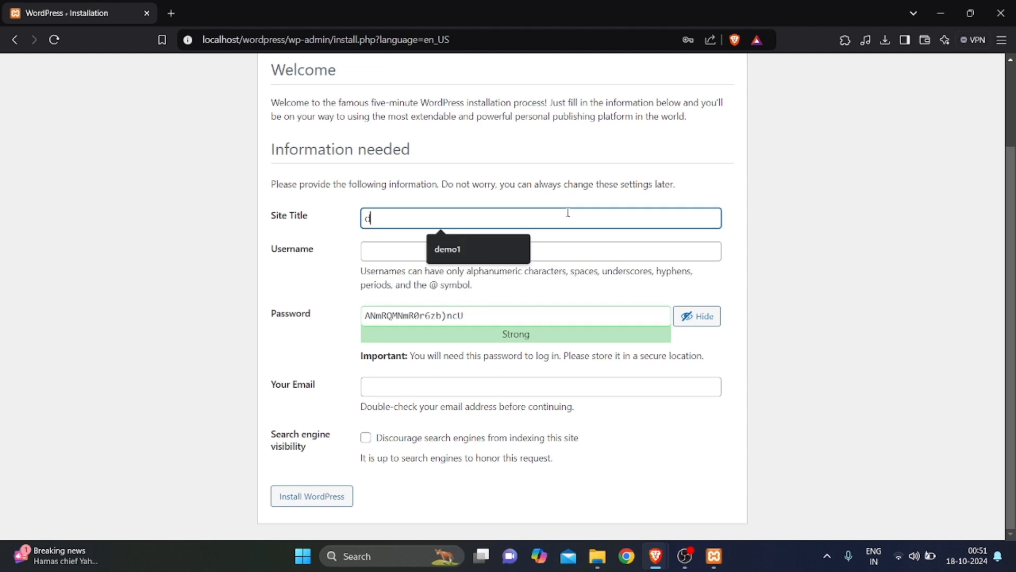
type("emo1")
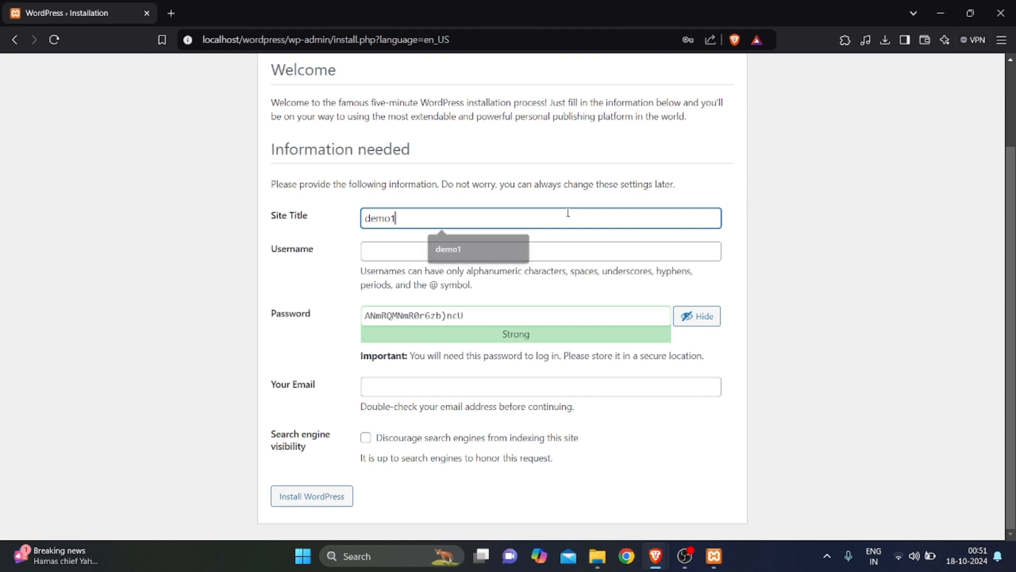
left_click(545, 258)
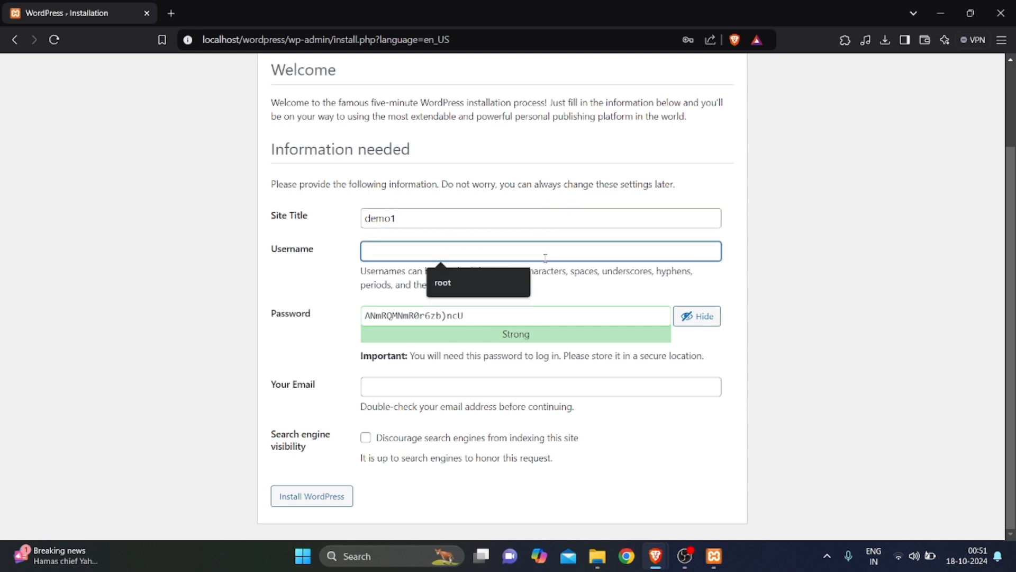
type("root")
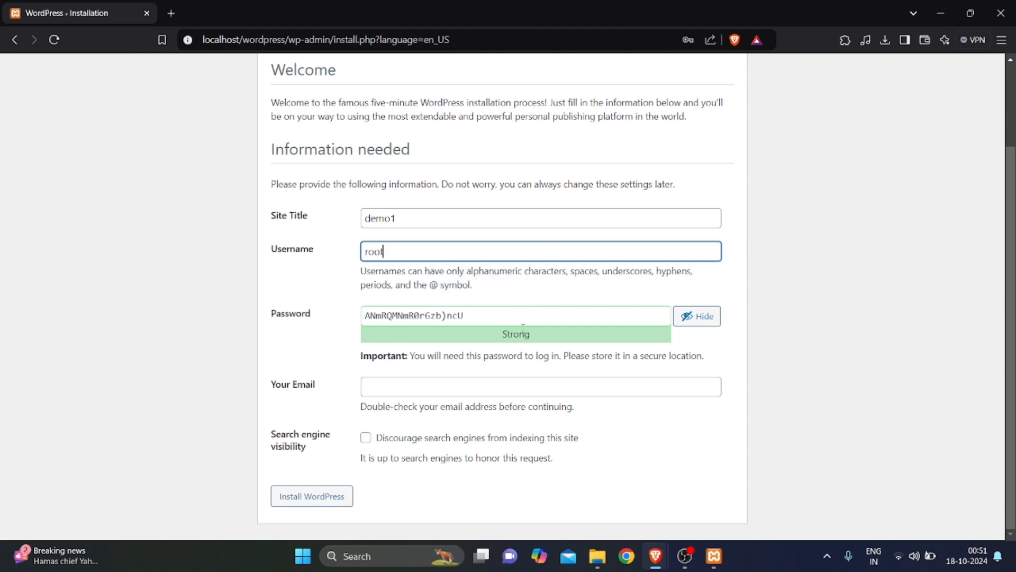
Enter a weak admin password, confirm its use, and submit the install form
key("Tab")
type("root")
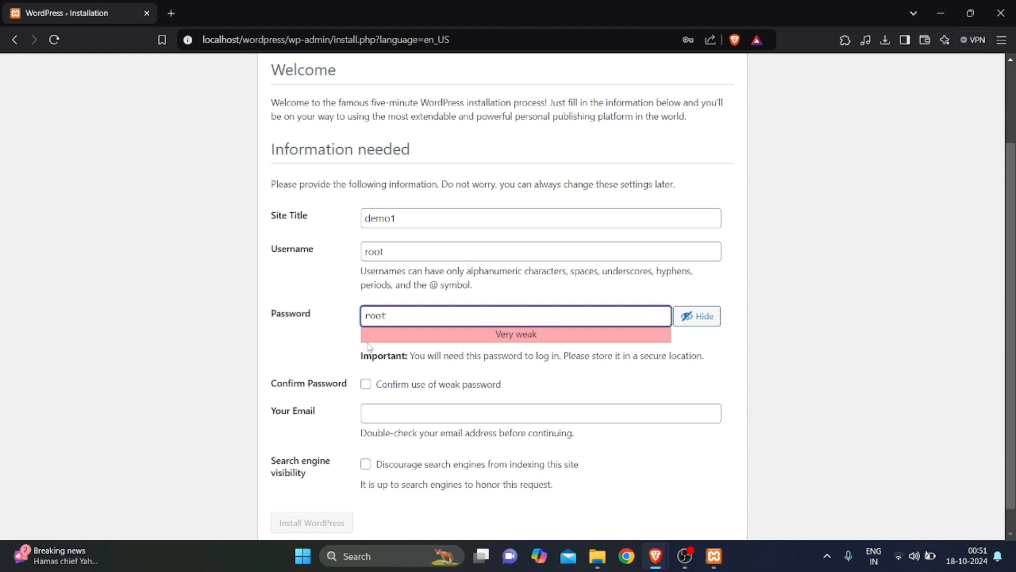
left_click(330, 350)
left_click(365, 383)
scroll(221, 450, "down", 1)
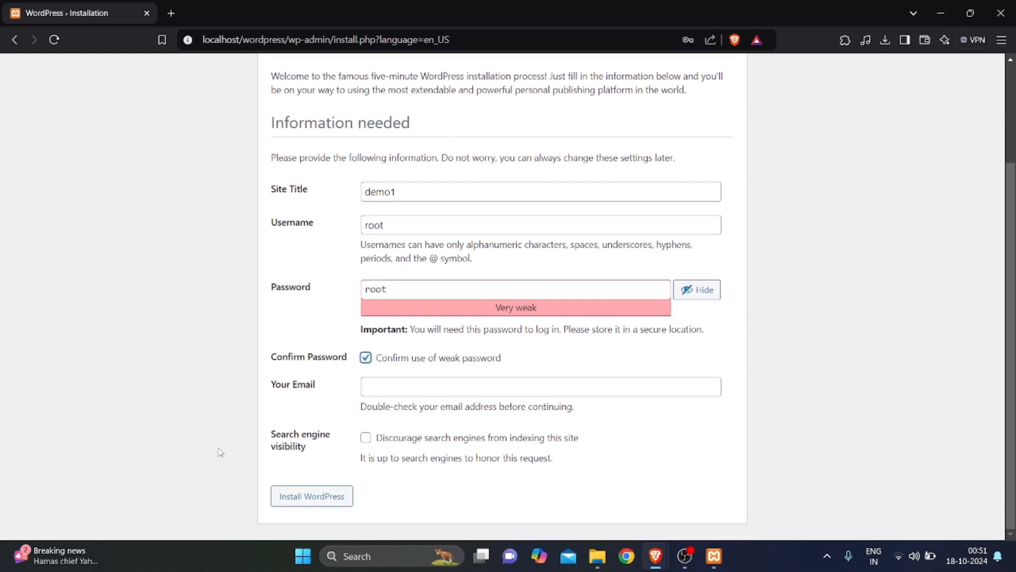
left_click(312, 498)
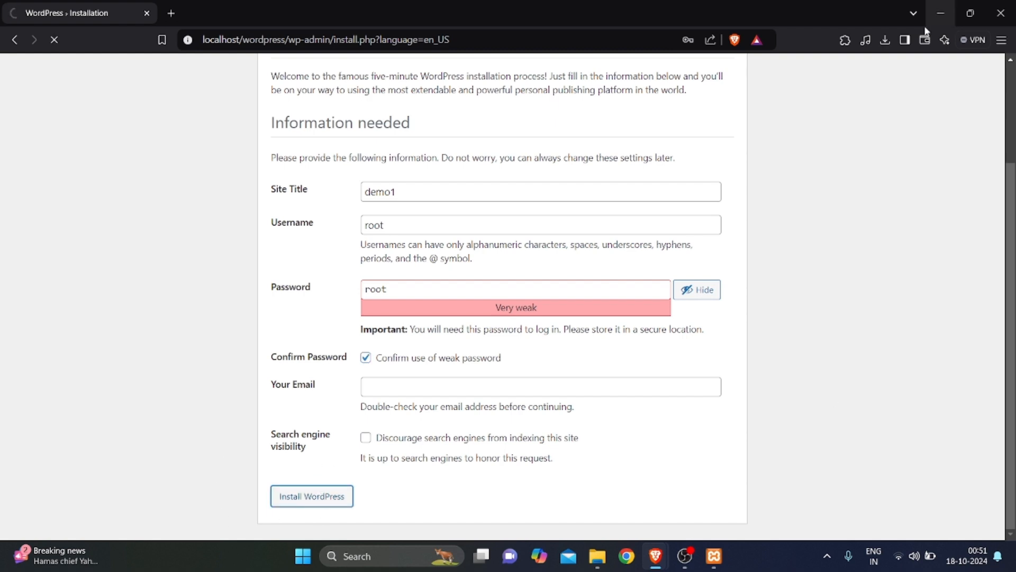
scroll(513, 276, "down", 1)
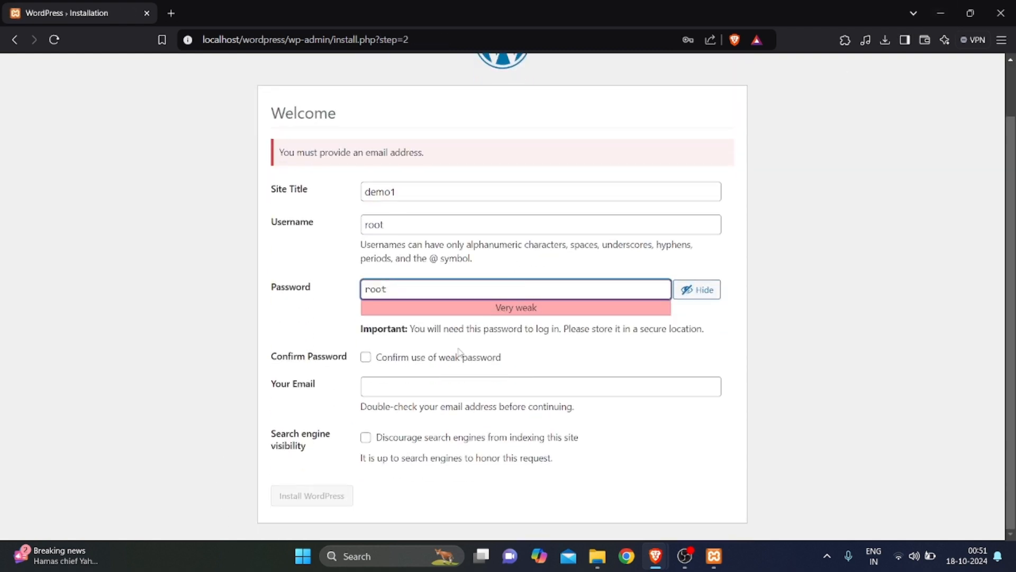
Add the admin email address, reconfirm the weak password, and install WordPress
left_click(445, 386)
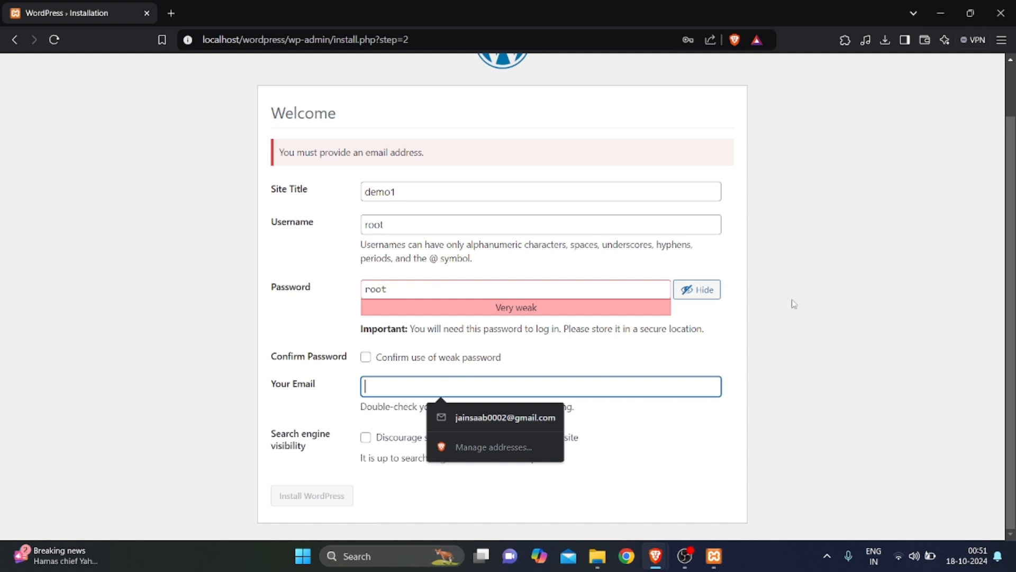
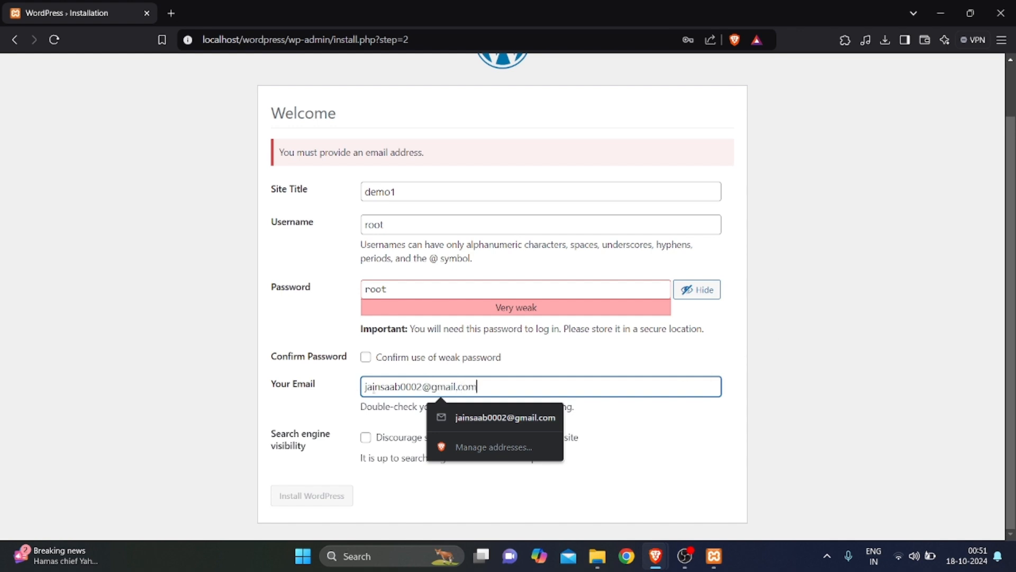
left_click_drag(377, 359, 365, 357)
left_click(361, 354)
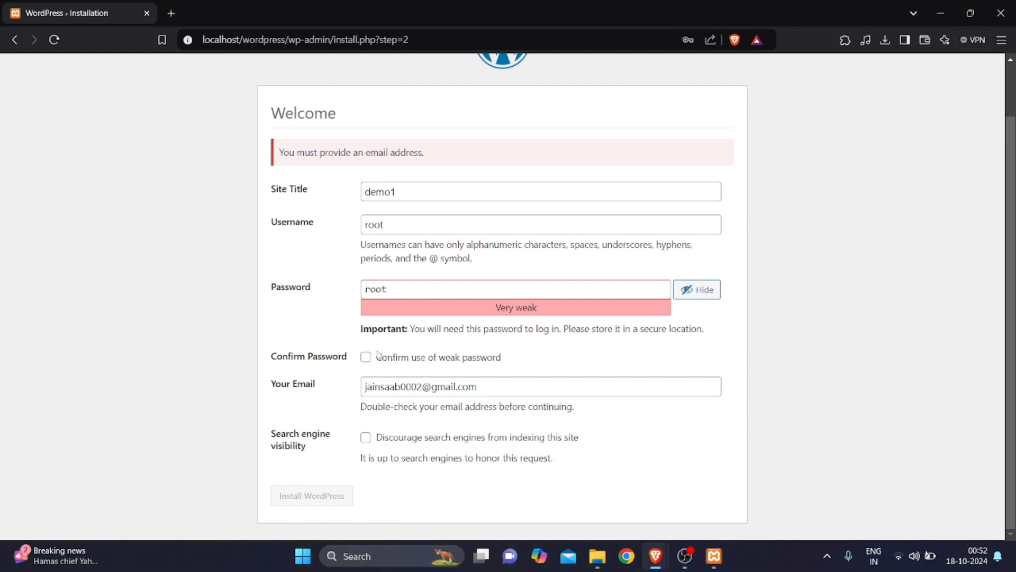
left_click(365, 358)
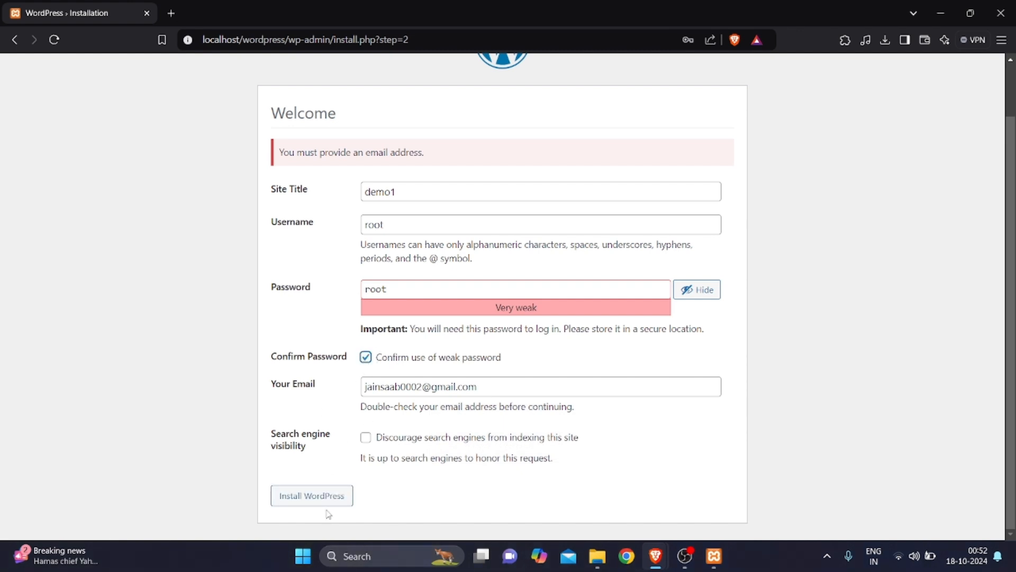
left_click(333, 495)
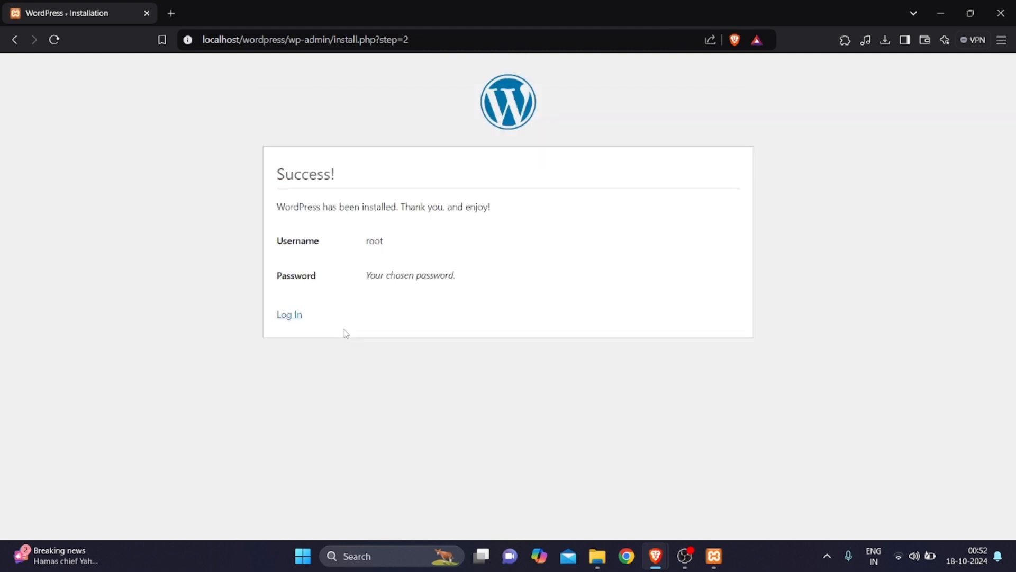
Follow the Log In link from the Success! page
left_click(297, 317)
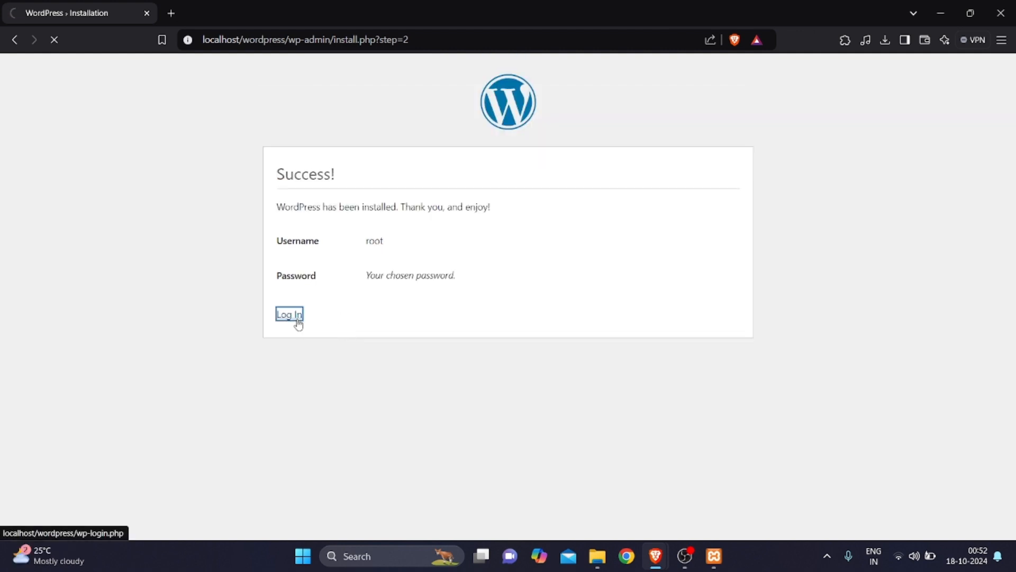
Log in as root with the admin password to reach the demo1 Dashboard
left_click(494, 215)
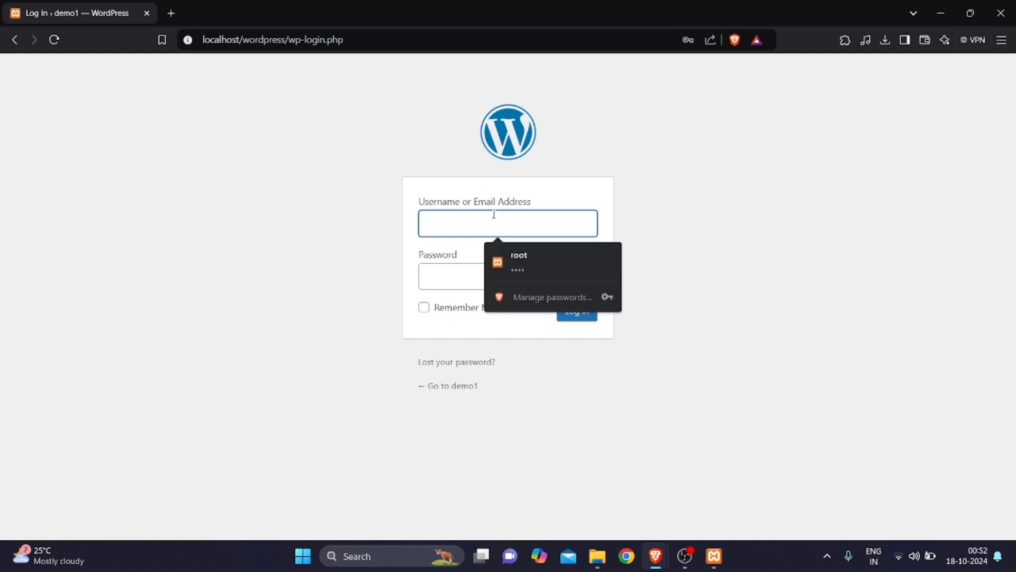
type("root")
key("Tab")
type("root")
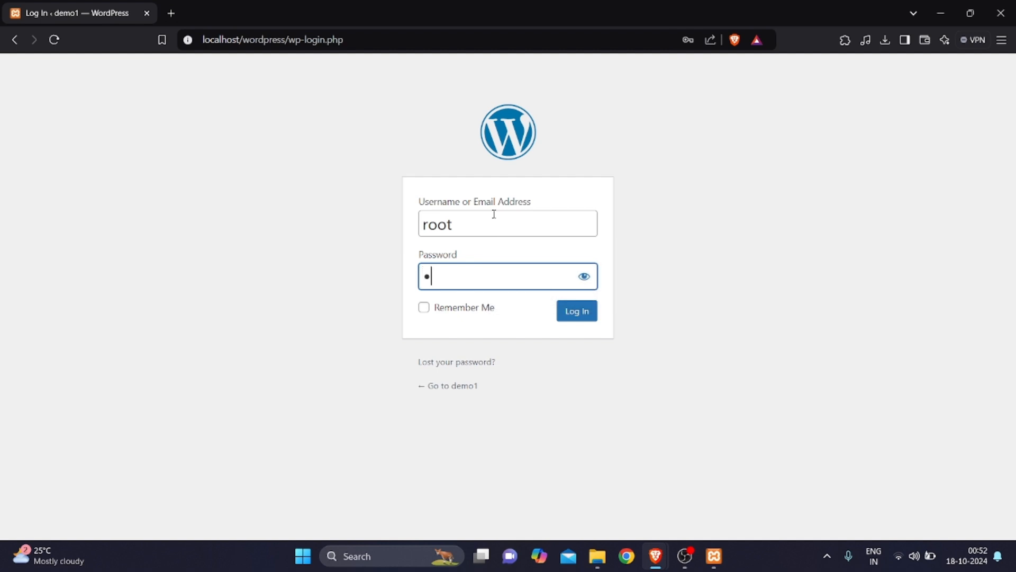
left_click(565, 316)
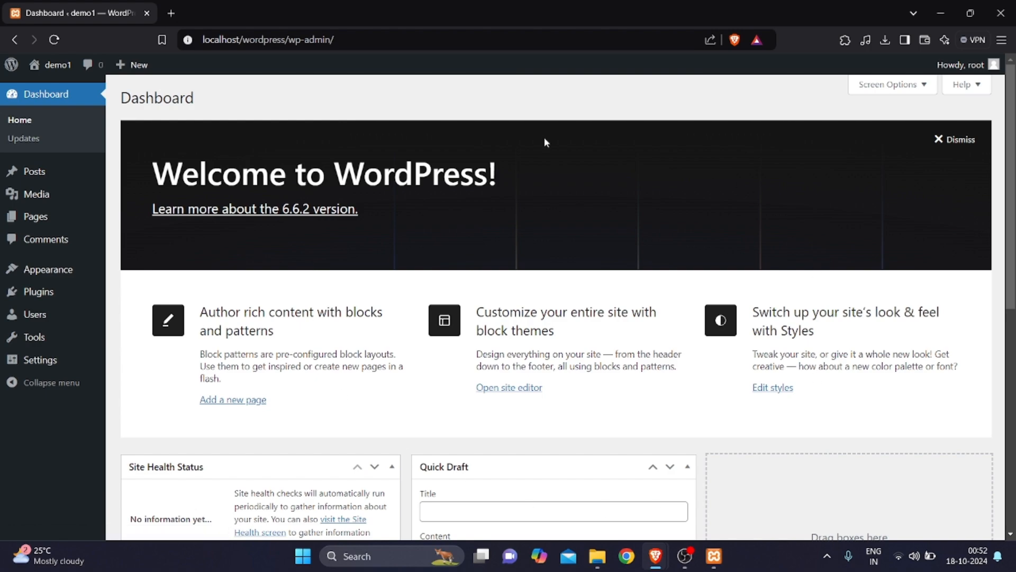
scroll(629, 353, "down", 8)
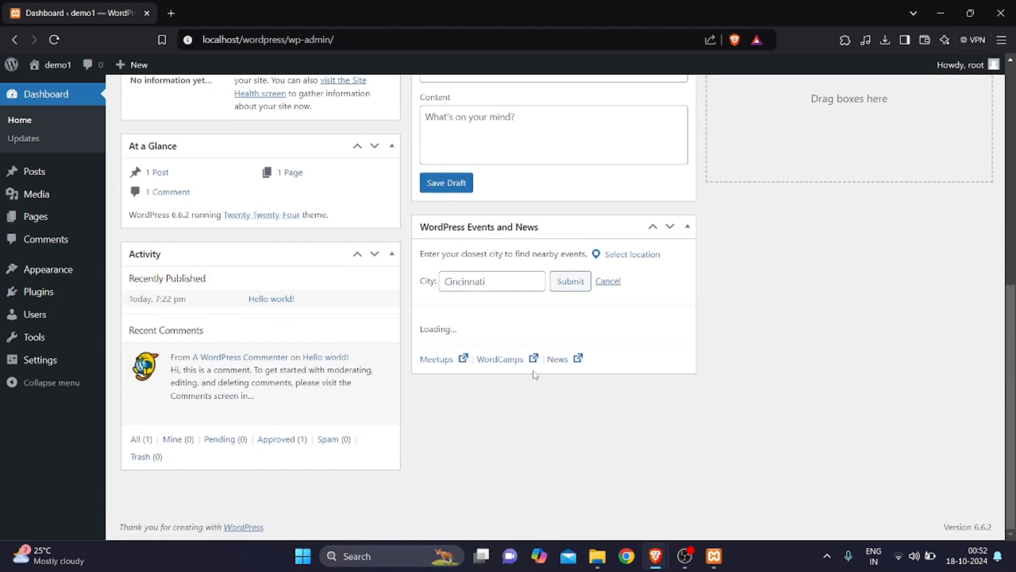
scroll(252, 411, "up", 8)
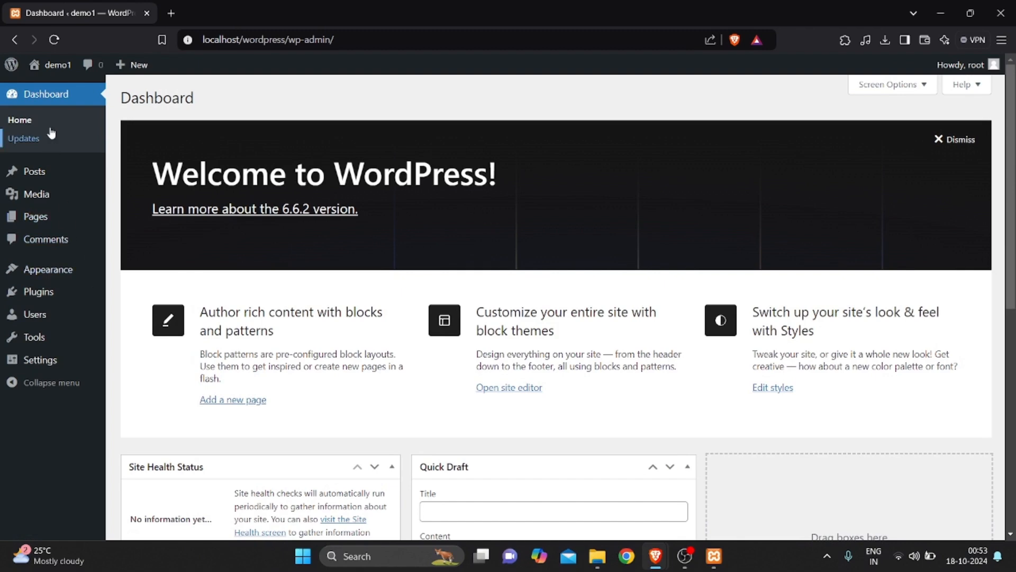
left_click(51, 173)
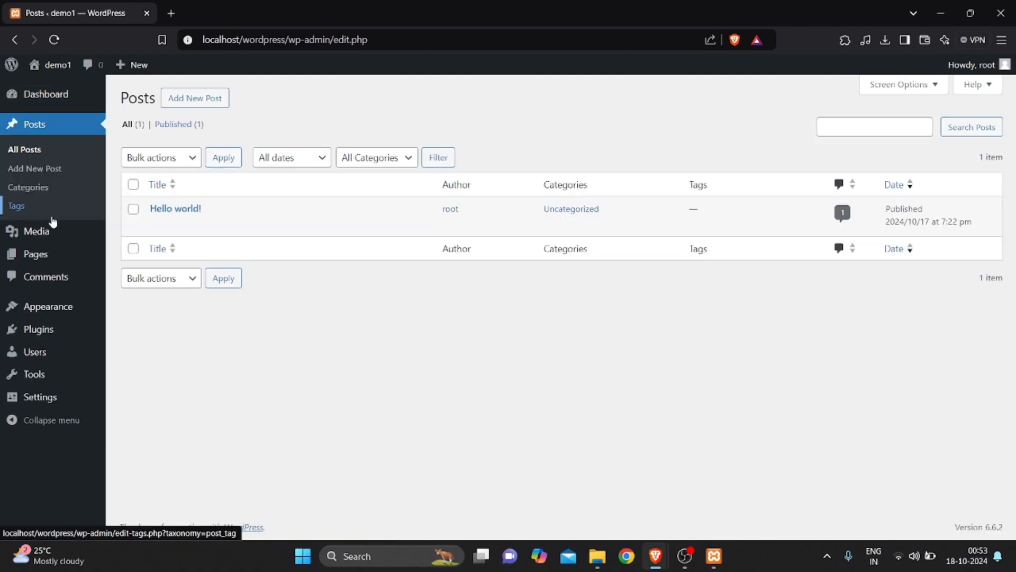
left_click(51, 337)
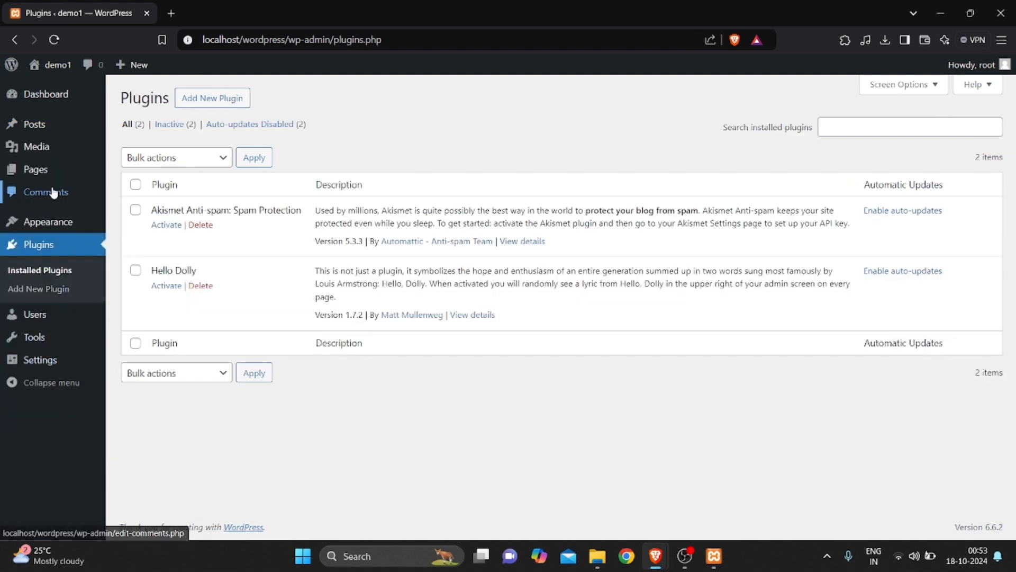
mouse_move(69, 106)
left_click(131, 99)
left_click_drag(289, 40, 396, 45)
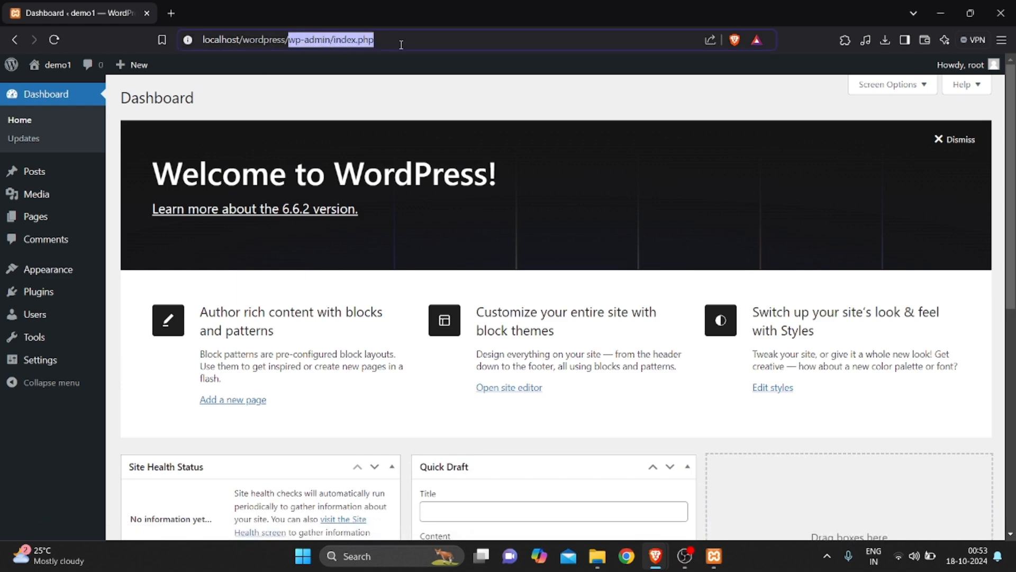
key("BackSpace")
Load the public home page at localhost/wordpress/ and browse its sections
key("Return")
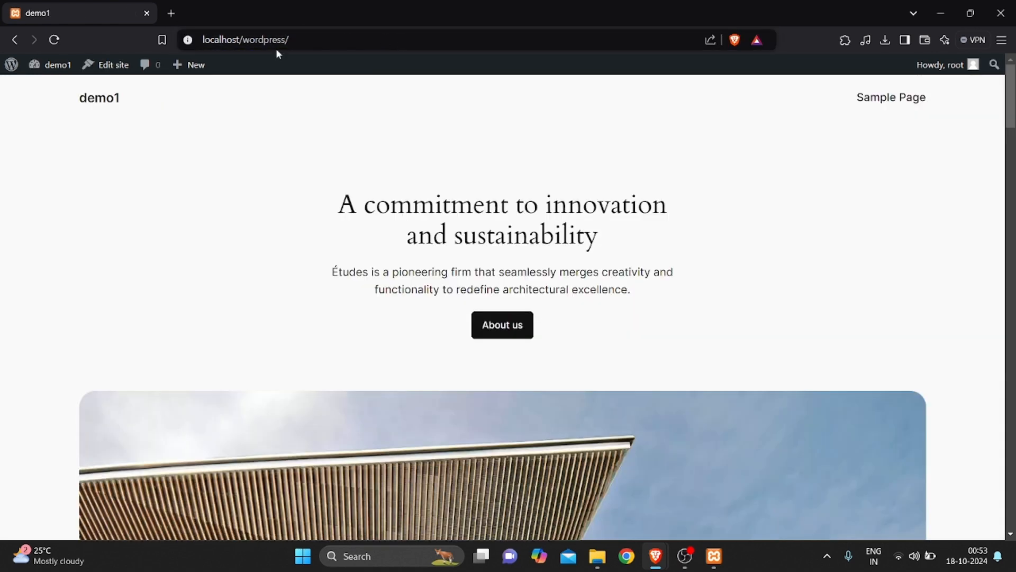
left_click_drag(204, 39, 283, 40)
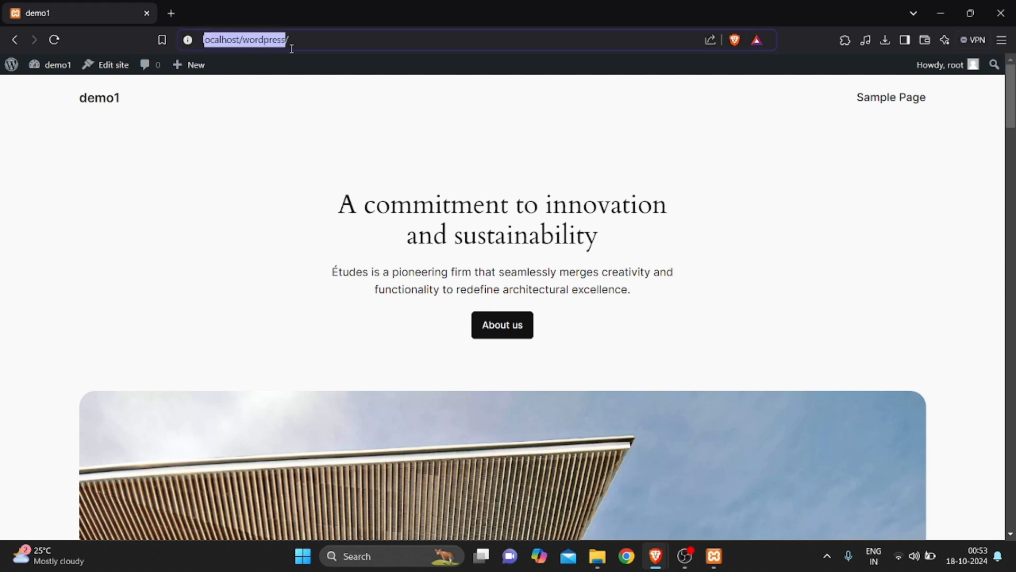
left_click(330, 194)
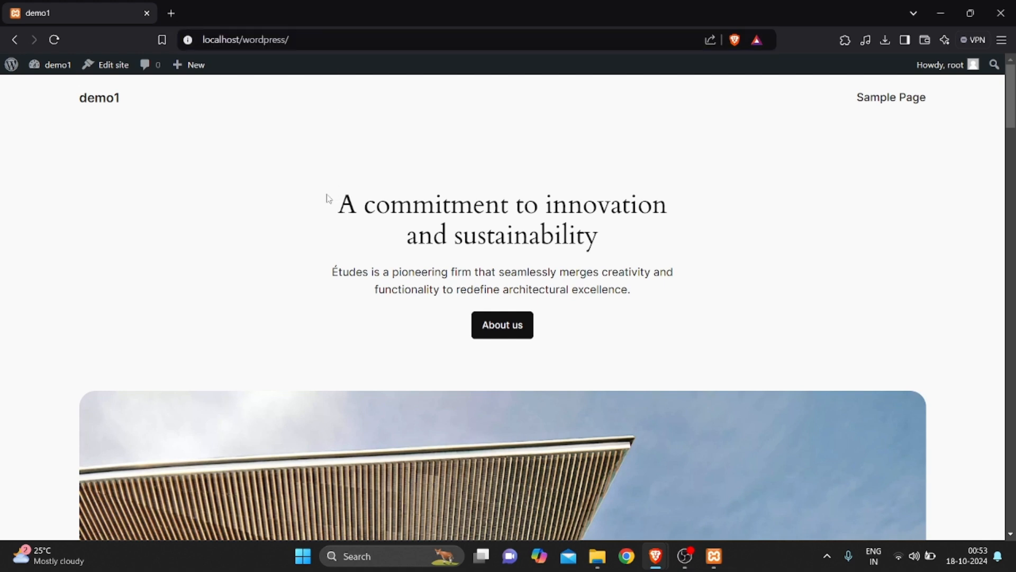
left_click(337, 39)
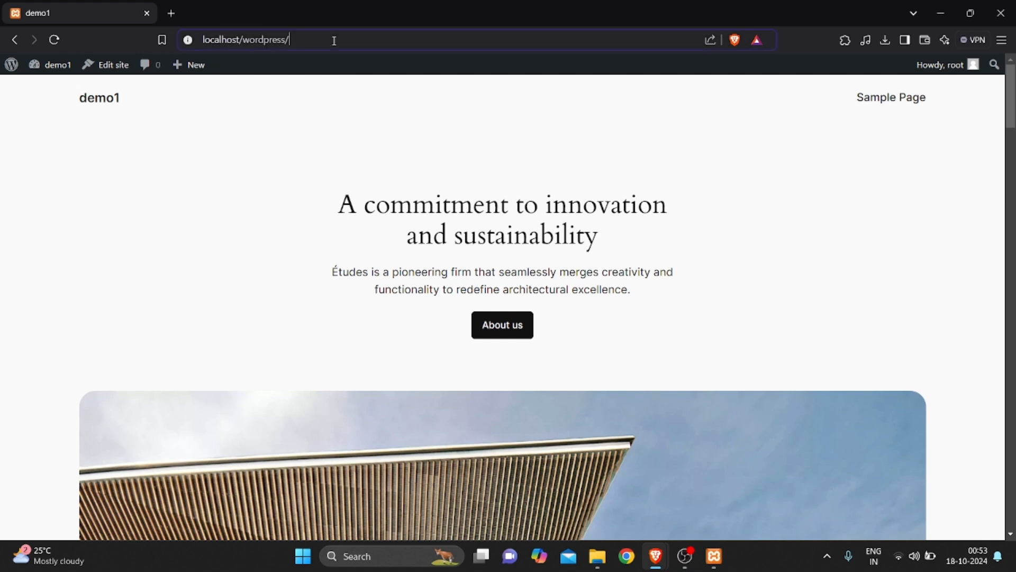
left_click(250, 267)
scroll(162, 257, "down", 10)
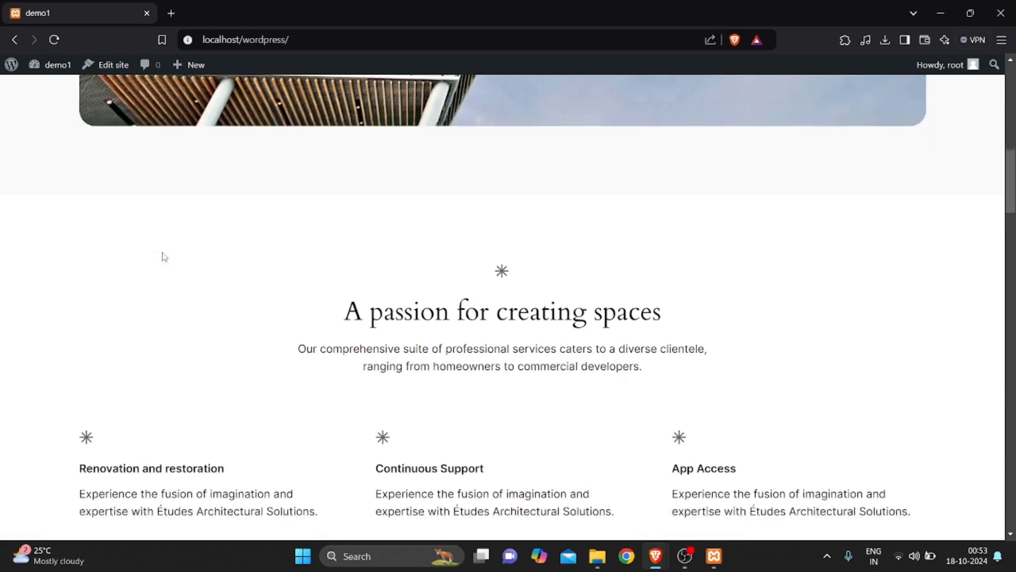
scroll(162, 257, "down", 15)
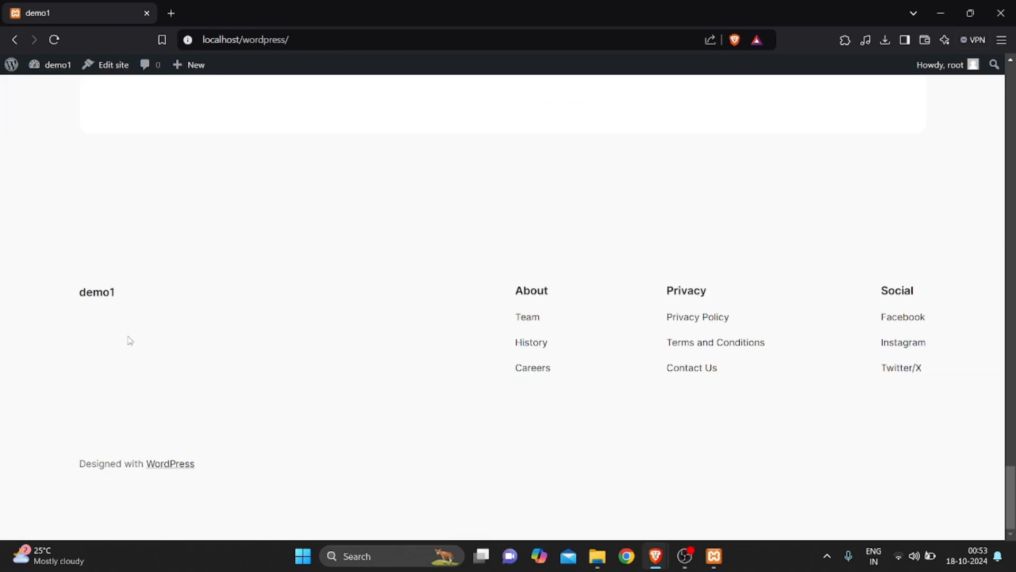
scroll(302, 376, "up", 20)
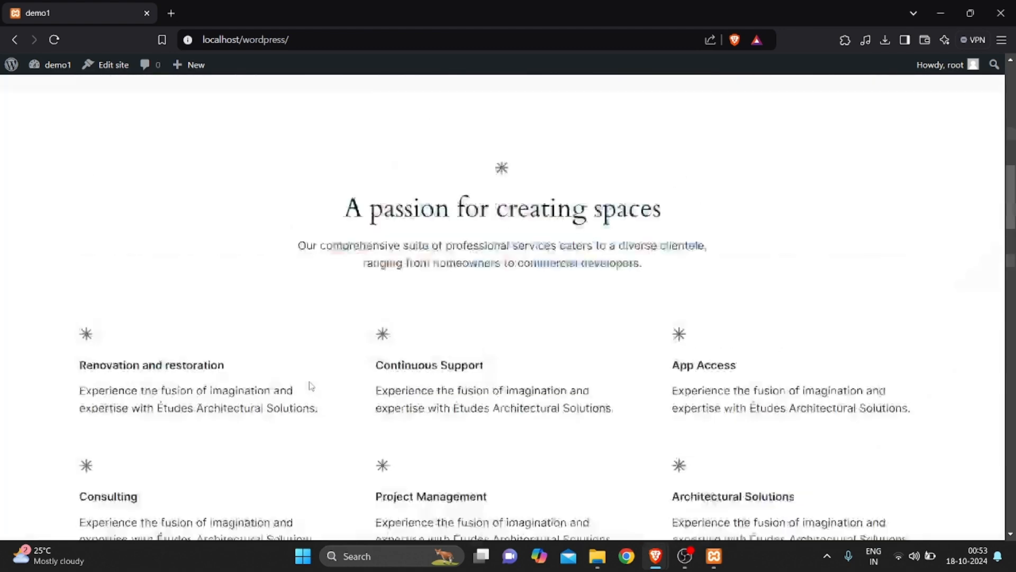
scroll(303, 388, "up", 5)
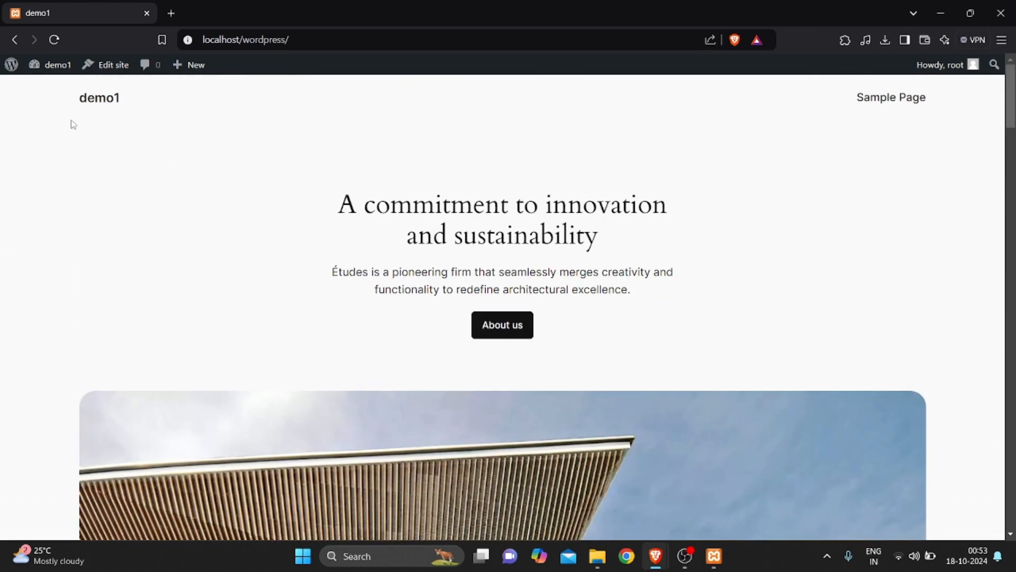
left_click_drag(72, 97, 238, 99)
left_click_drag(366, 126, 875, 129)
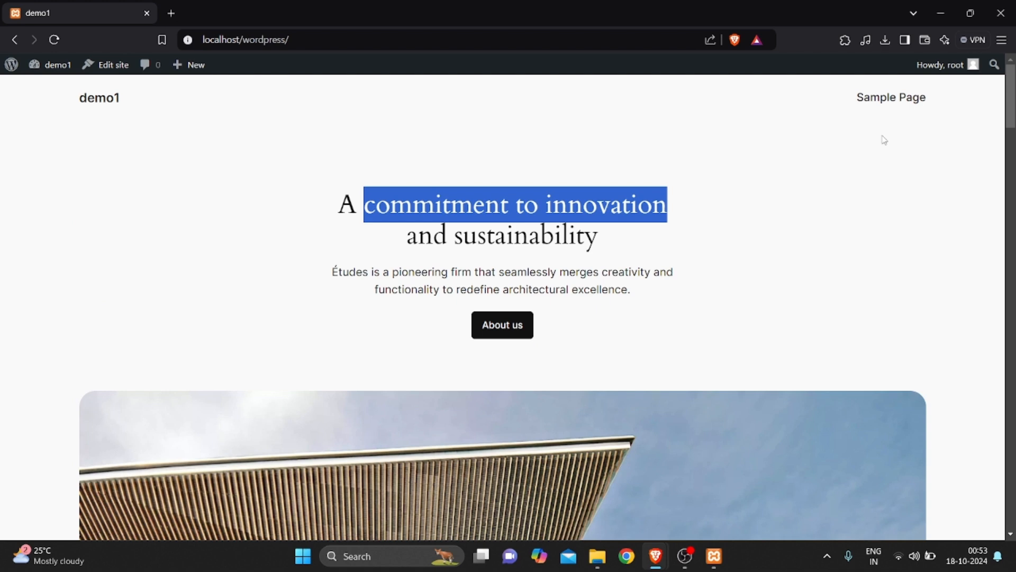
left_click(879, 145)
left_click_drag(258, 217, 520, 265)
left_click(700, 290)
View the Sample Page, then return to the home page
left_click(889, 105)
scroll(456, 378, "down", 10)
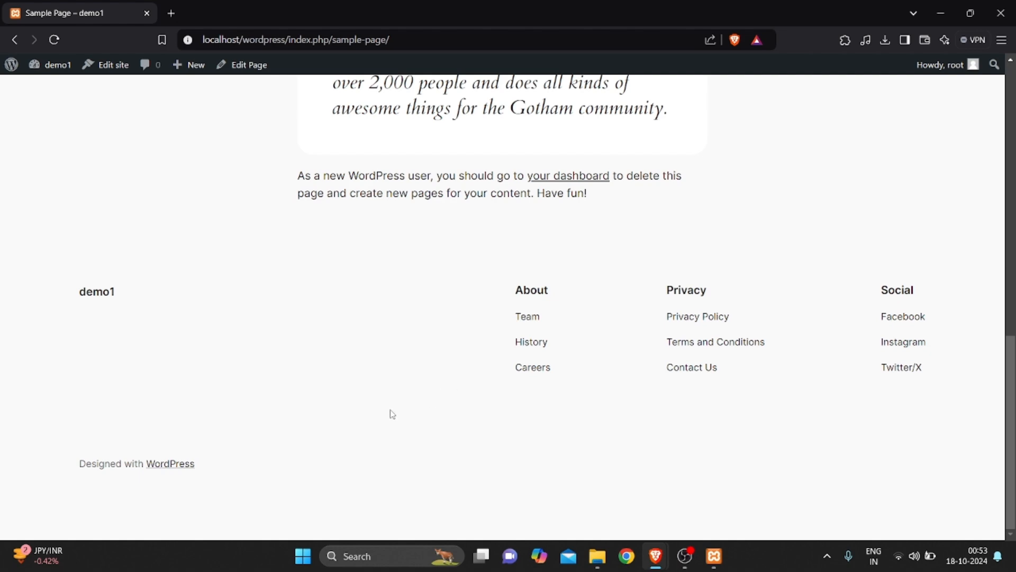
scroll(206, 426, "up", 10)
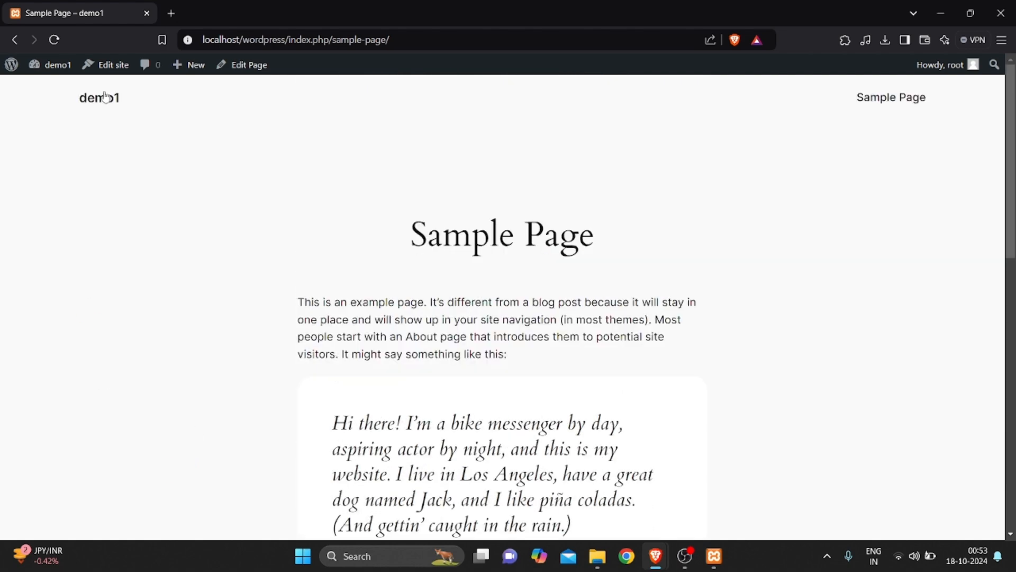
left_click(13, 39)
scroll(326, 392, "down", 15)
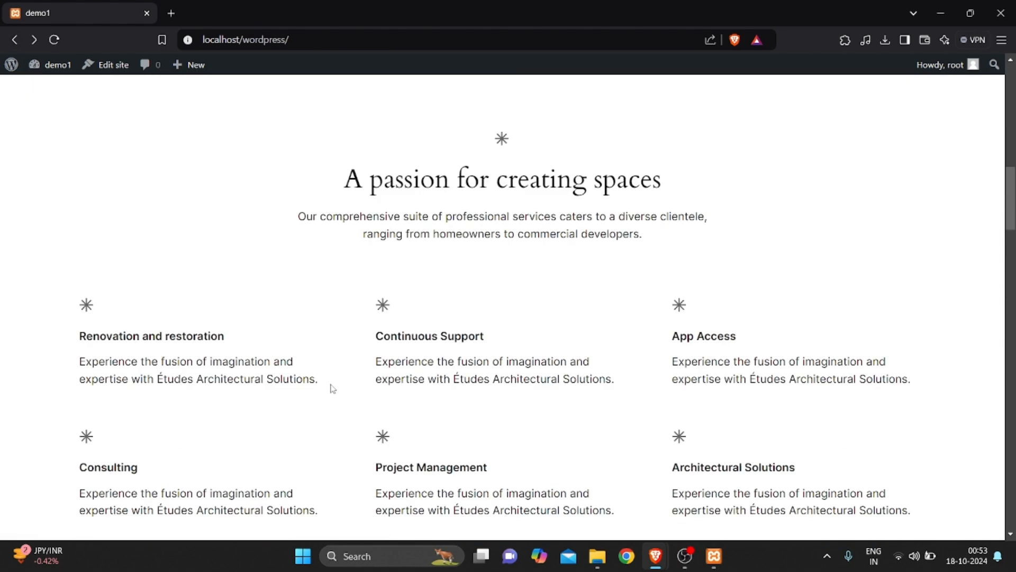
scroll(245, 422, "up", 10)
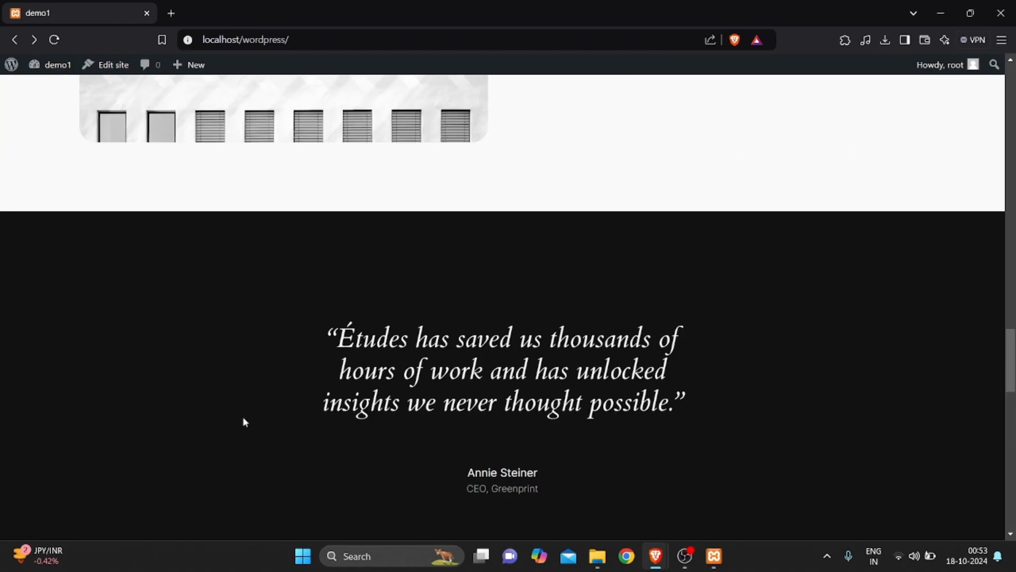
scroll(245, 422, "up", 10)
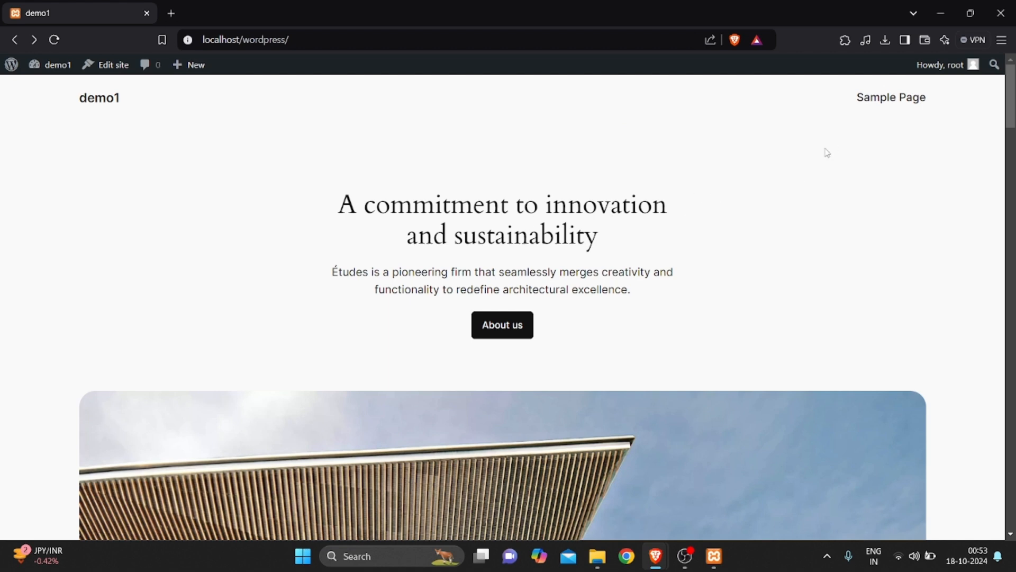
Open the root user's Profile page via 'Howdy, root' and scroll through it
left_click(949, 64)
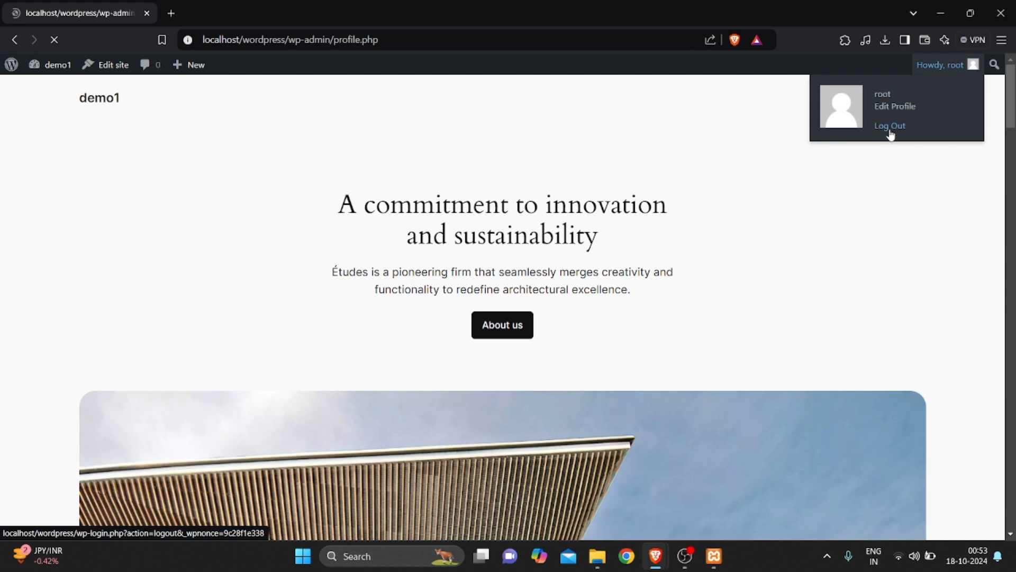
scroll(393, 413, "down", 10)
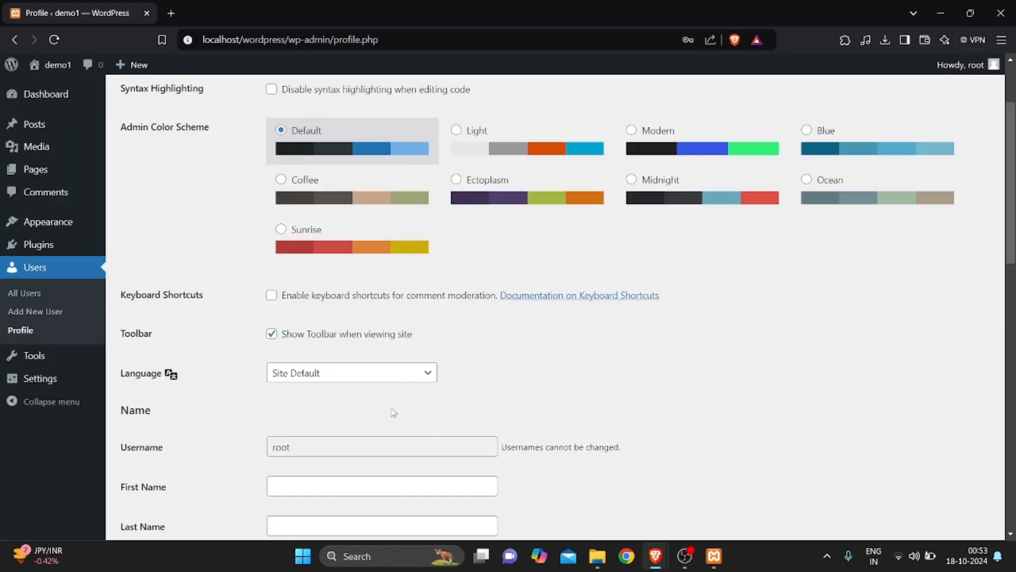
scroll(393, 413, "up", 10)
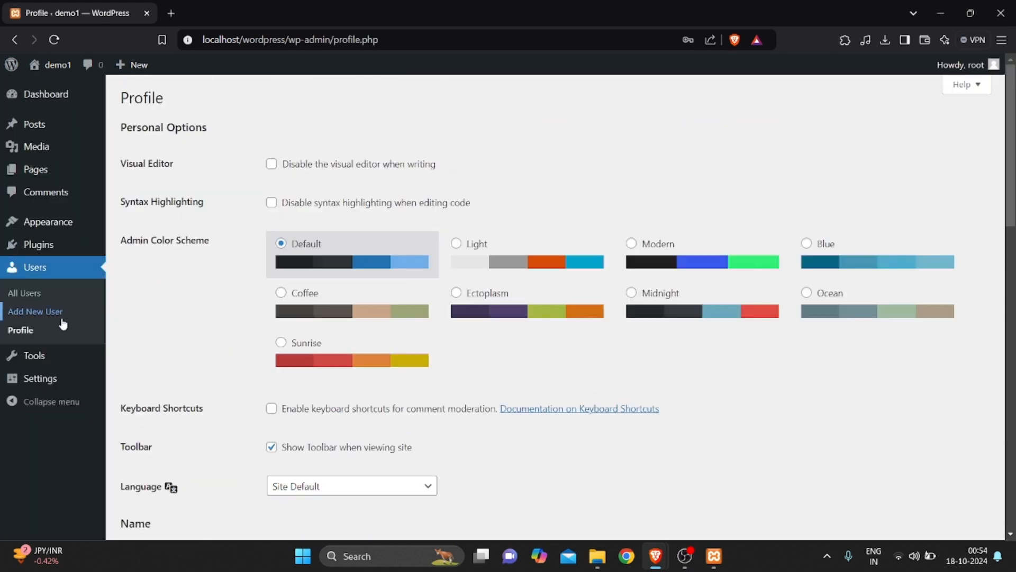